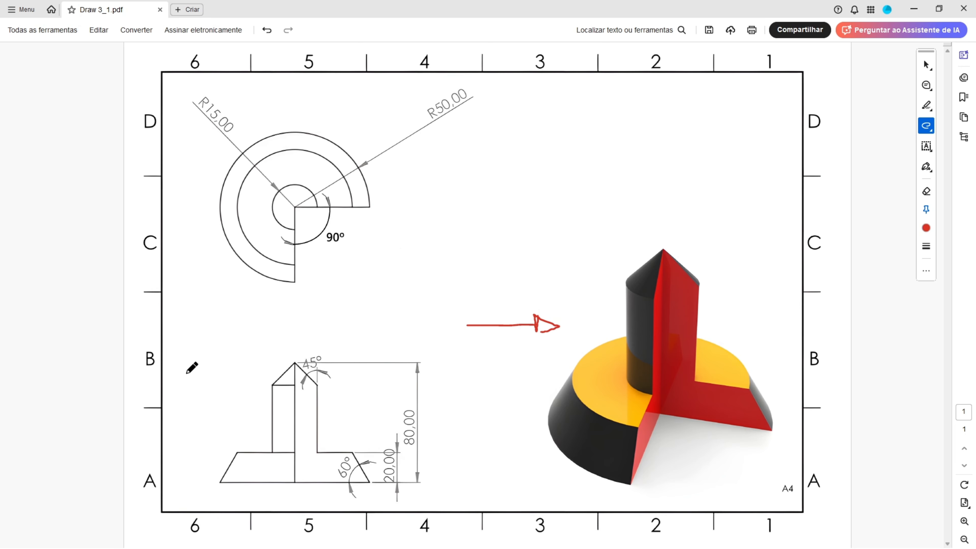
Draw a red arrow toward the front view in the drawing PDF and trace the outline of its half profile.
mouse_move(190, 367)
mouse_down()
mouse_move(247, 429)
mouse_move(227, 429)
mouse_up()
ctrl+scroll(173, 419, up, 2)
scroll(174, 418, down, 1)
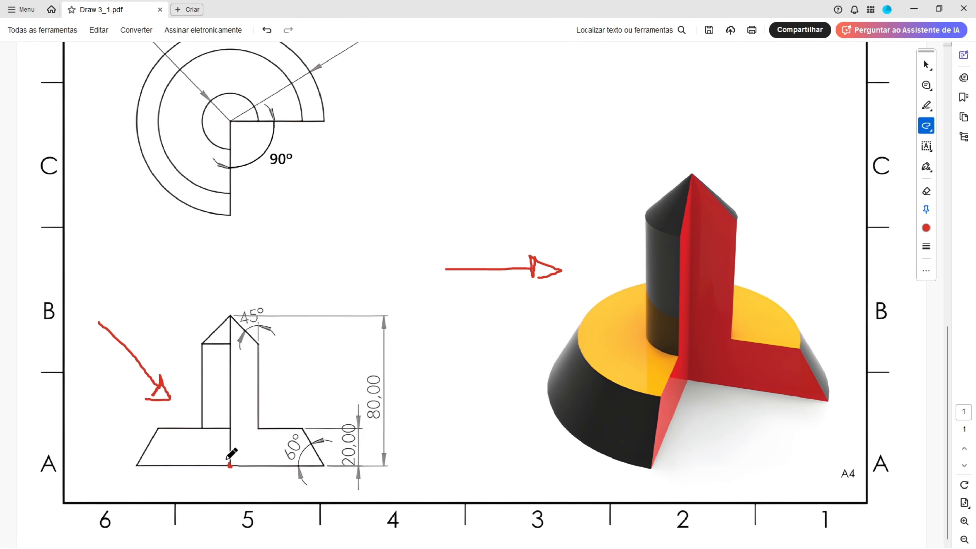
mouse_move(230, 466)
mouse_down()
mouse_move(229, 322)
mouse_move(250, 331)
mouse_move(262, 361)
mouse_move(261, 423)
mouse_move(302, 427)
mouse_move(326, 463)
mouse_move(232, 460)
mouse_up()
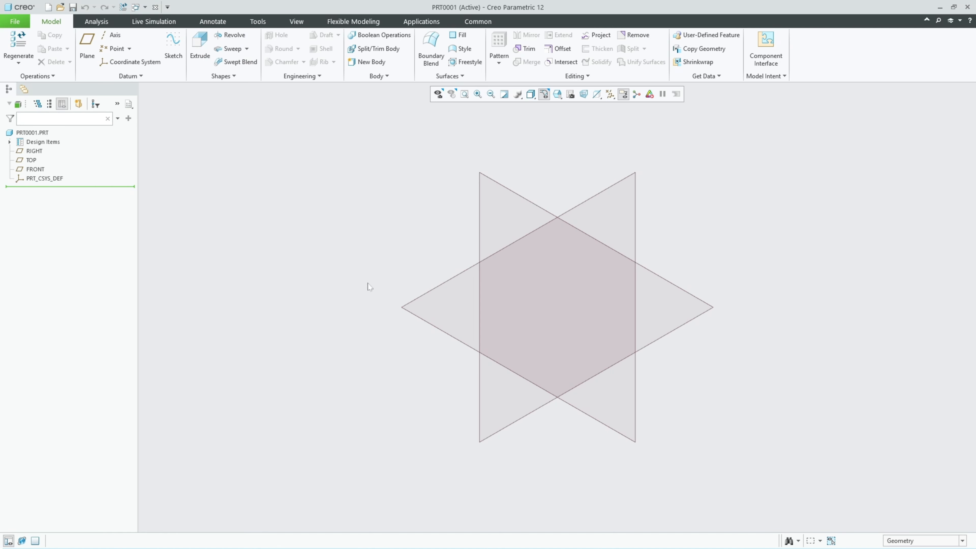
In Creo Parametric, start a sketch on the RIGHT datum plane with the TOP plane as the orientation reference.
click(173, 46)
click(630, 178)
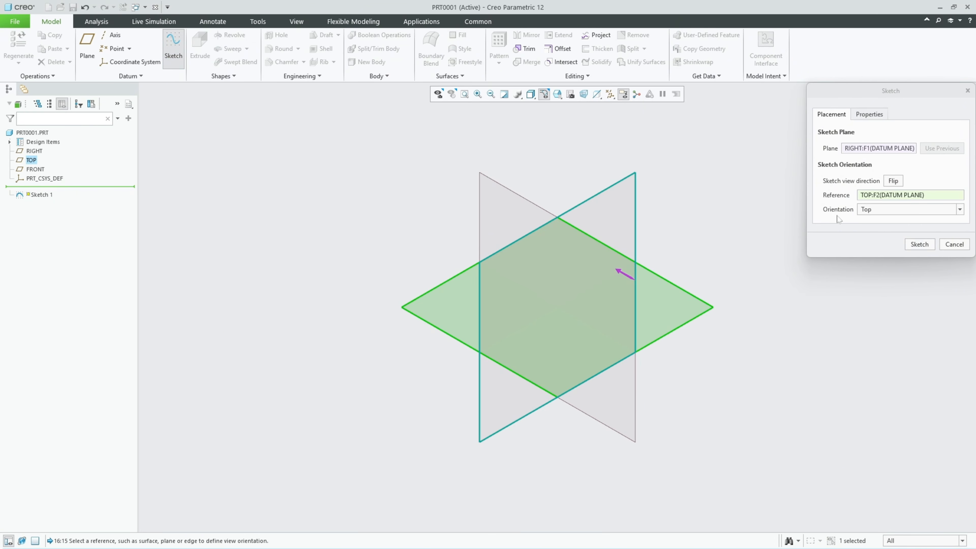
click(919, 245)
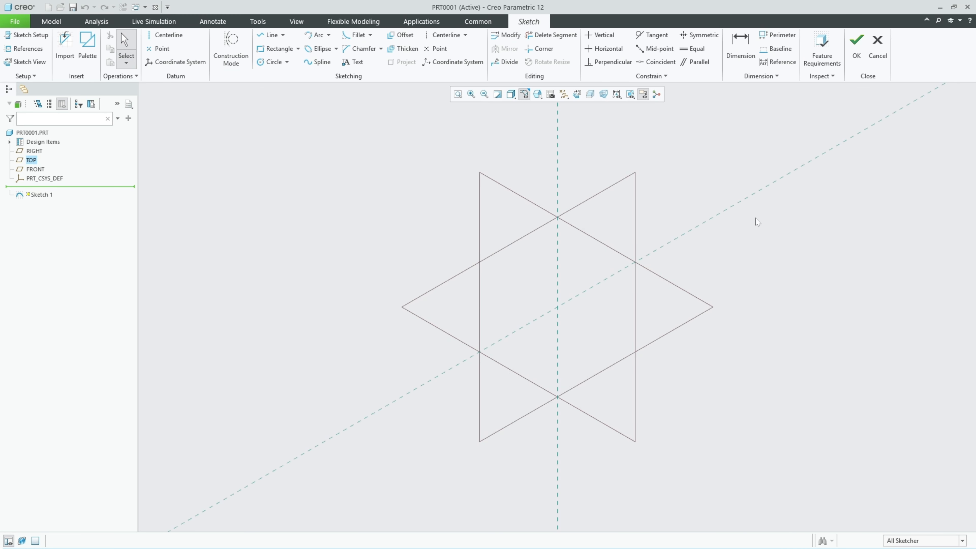
Draw a closed six-line stepped profile from the origin, about 183 tall, with a slanted tip and a slanted outer side at the base.
click(264, 35)
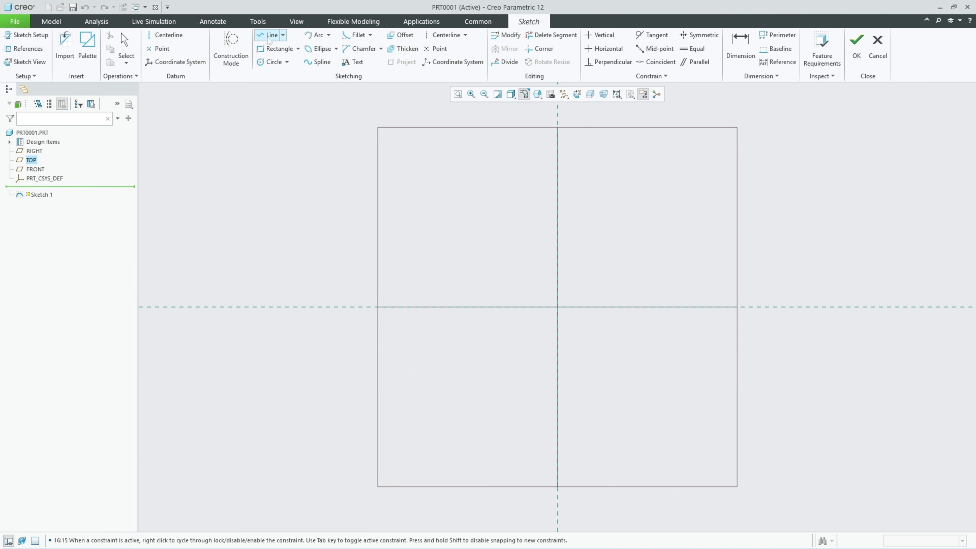
click(558, 307)
click(673, 307)
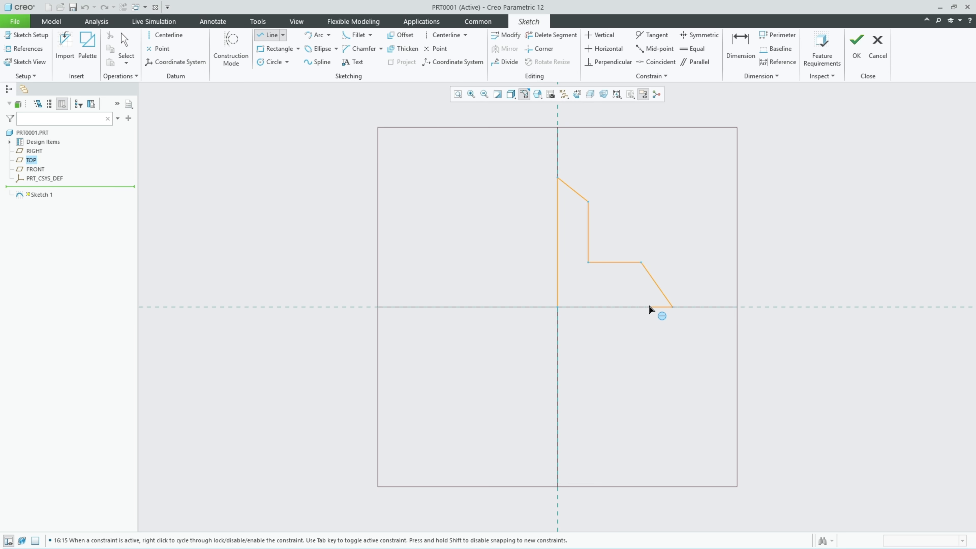
click(558, 307)
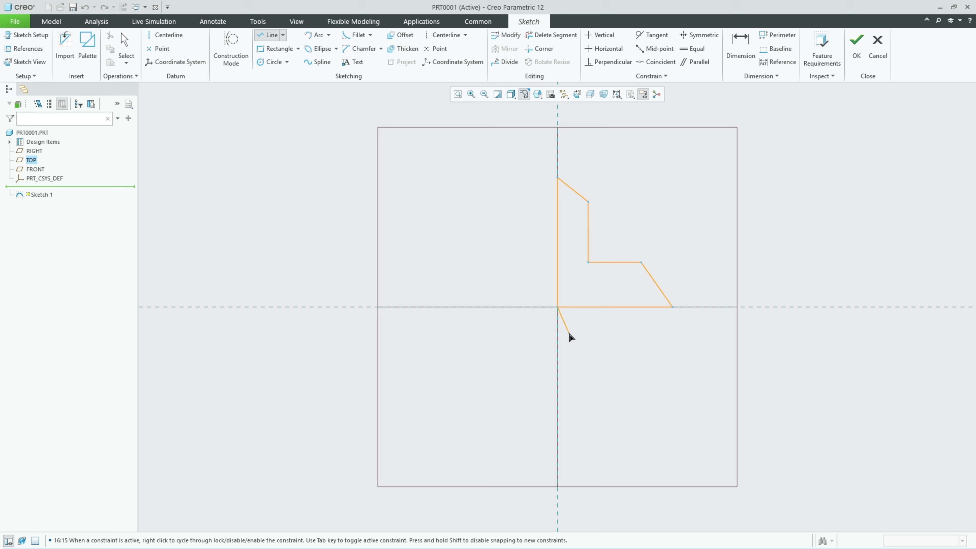
middle_click(611, 325)
scroll(719, 213, down, 4)
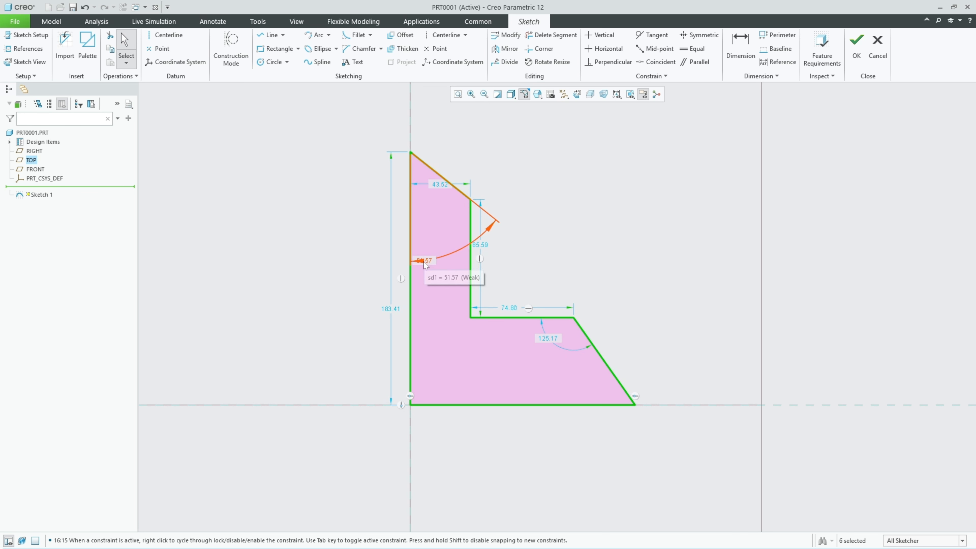
click(432, 262)
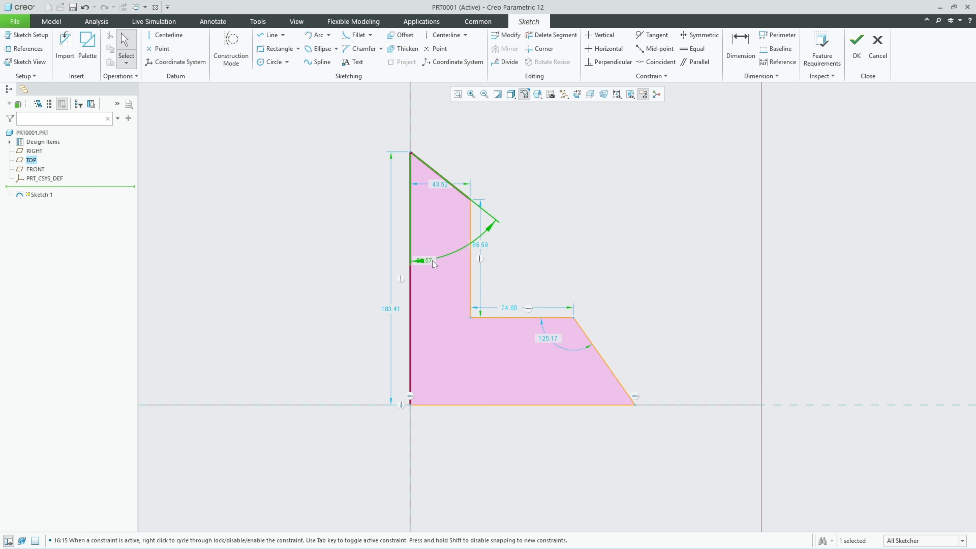
click(558, 245)
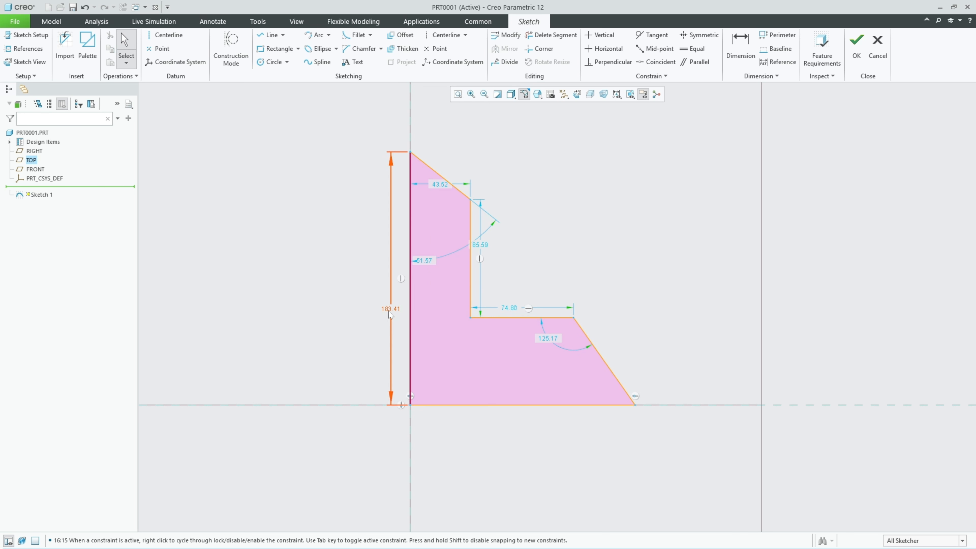
Switch to the drawing PDF and mark the axis line, base line, 80,00 height, R50,00 radius and 60° angle in red.
mouse_move(122, 548)
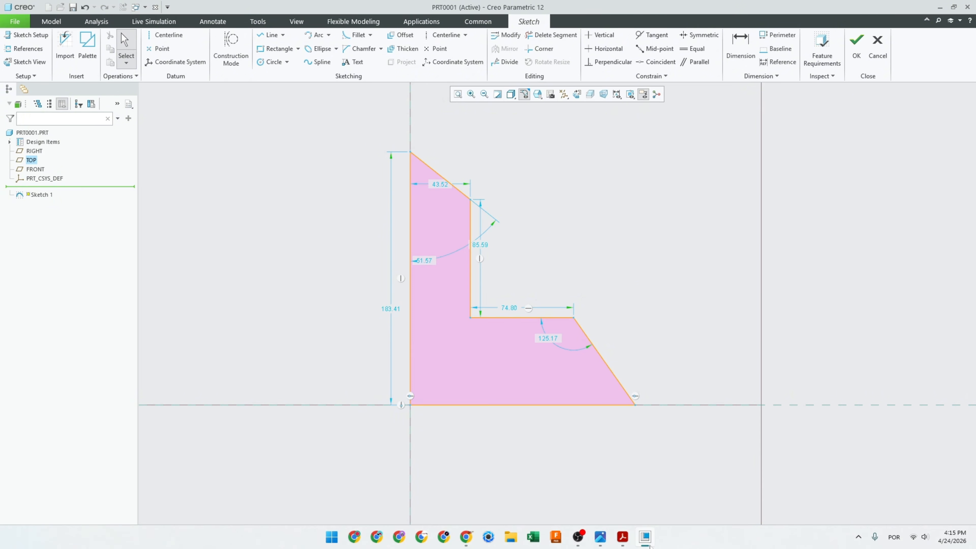
click(623, 538)
drag(219, 371, 233, 371)
drag(215, 383, 250, 388)
mouse_move(365, 372)
mouse_down()
mouse_move(369, 411)
mouse_move(387, 400)
mouse_move(363, 386)
mouse_up()
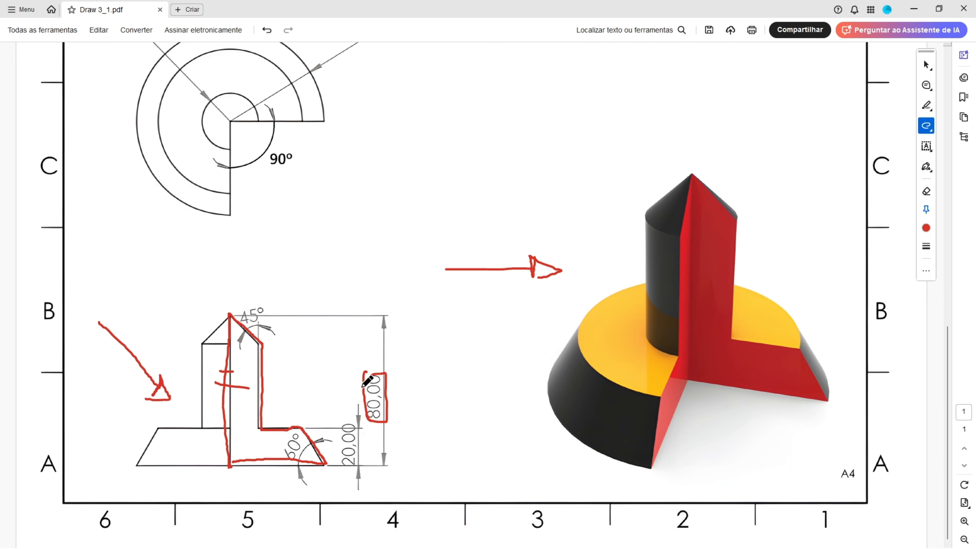
drag(231, 464, 327, 461)
scroll(333, 346, up, 3)
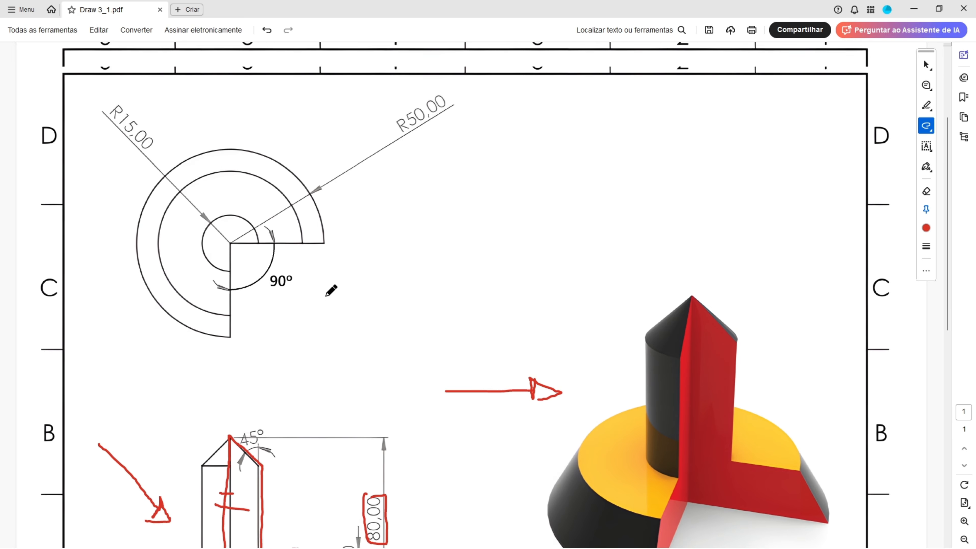
mouse_move(383, 129)
mouse_down()
mouse_move(392, 148)
mouse_move(467, 95)
mouse_move(387, 100)
mouse_move(385, 123)
mouse_up()
scroll(374, 149, down, 3)
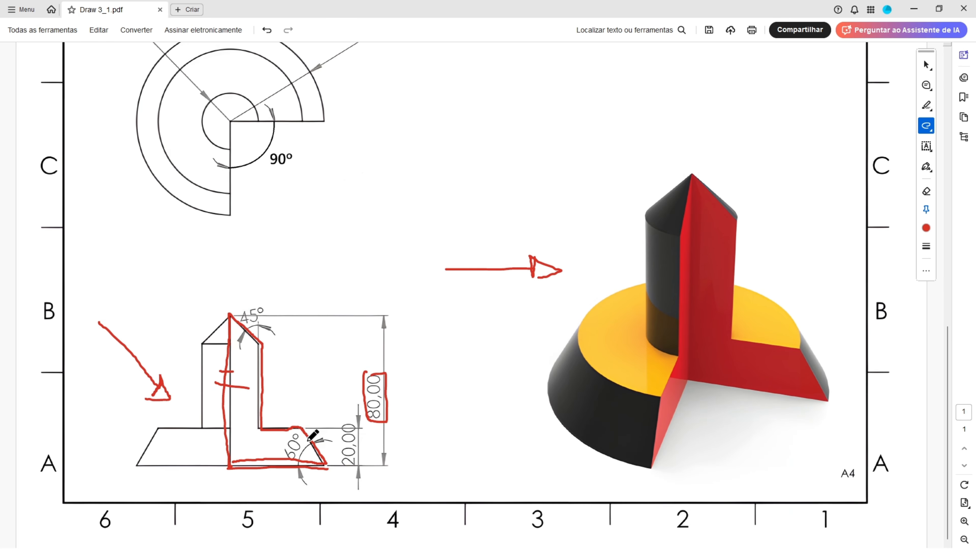
mouse_move(307, 434)
mouse_down()
mouse_move(325, 461)
mouse_move(245, 468)
mouse_move(304, 471)
mouse_up()
mouse_move(302, 432)
mouse_down()
mouse_move(298, 459)
mouse_move(280, 442)
mouse_up()
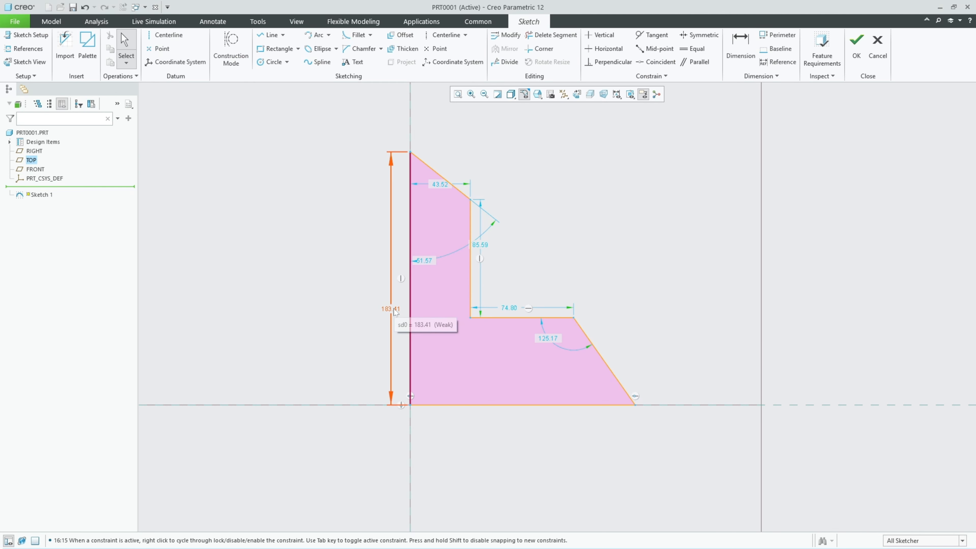
Back in the Creo sketch, set the profile's overall height to 80 and dimension its base line at 50.
double_click(396, 310)
text(80)
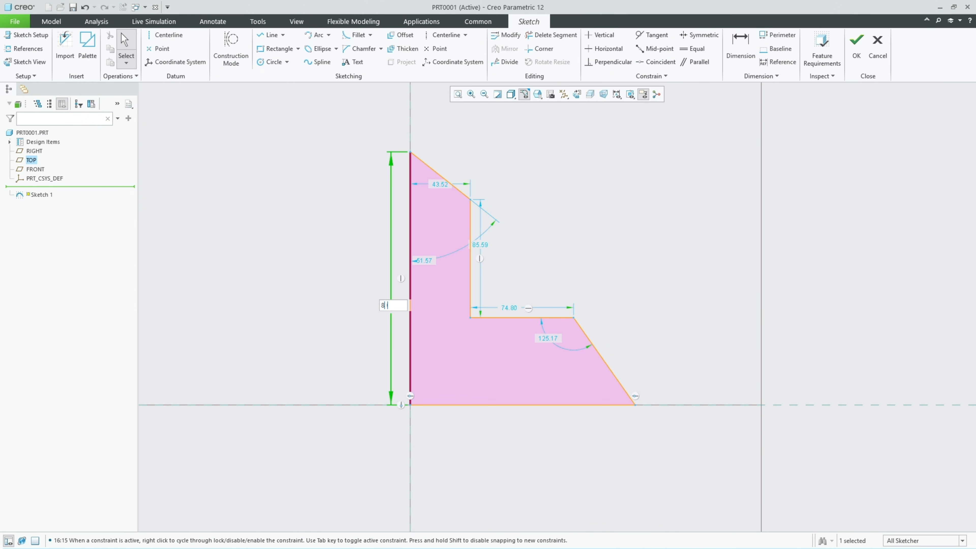
key(Return)
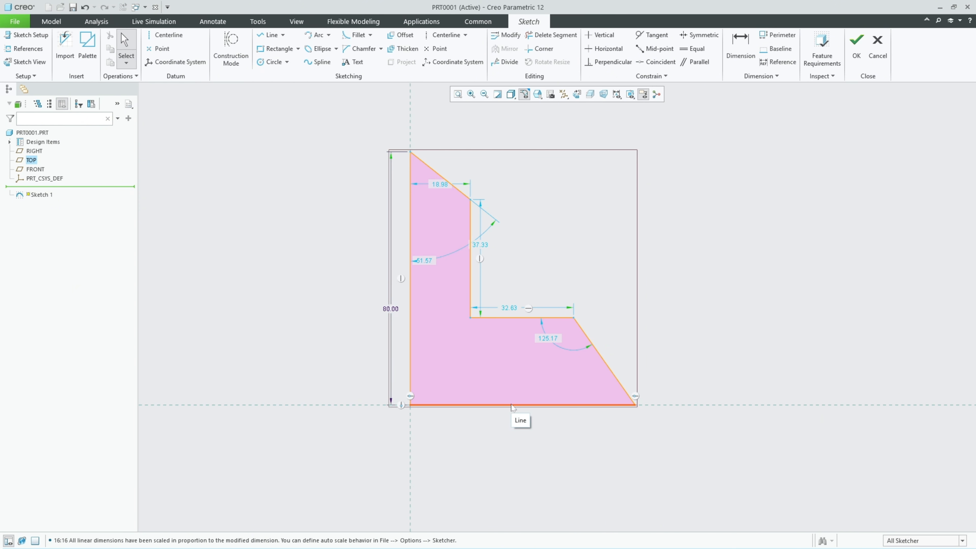
click(519, 404)
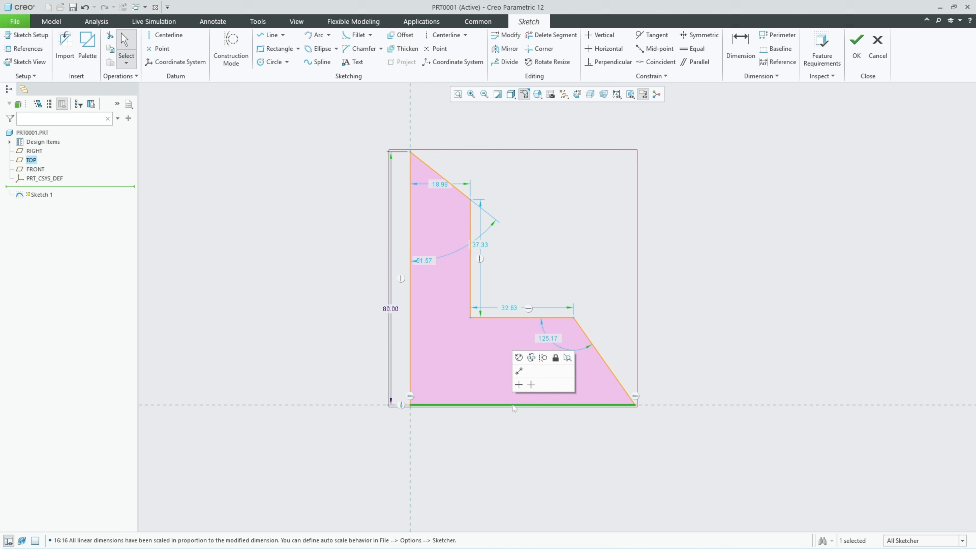
click(519, 371)
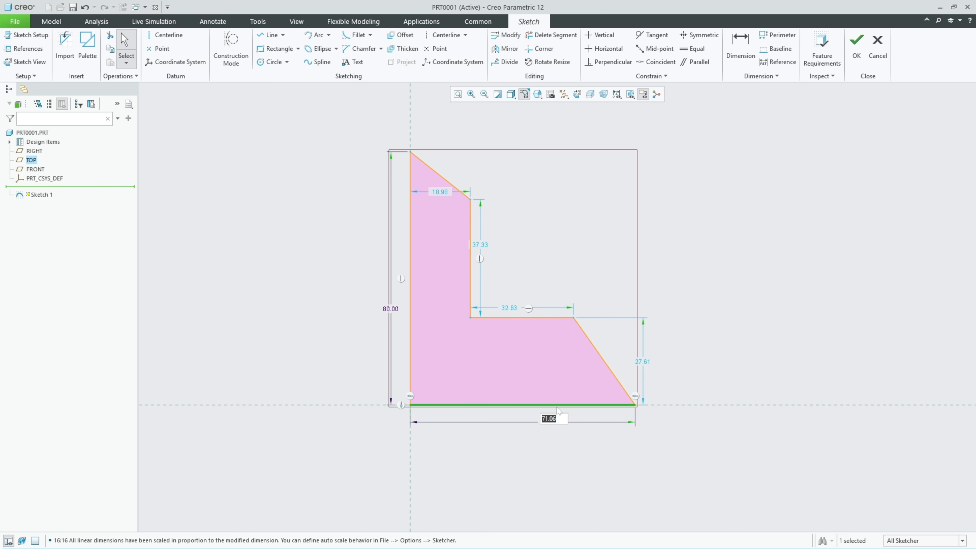
text(50)
key(Return)
click(646, 337)
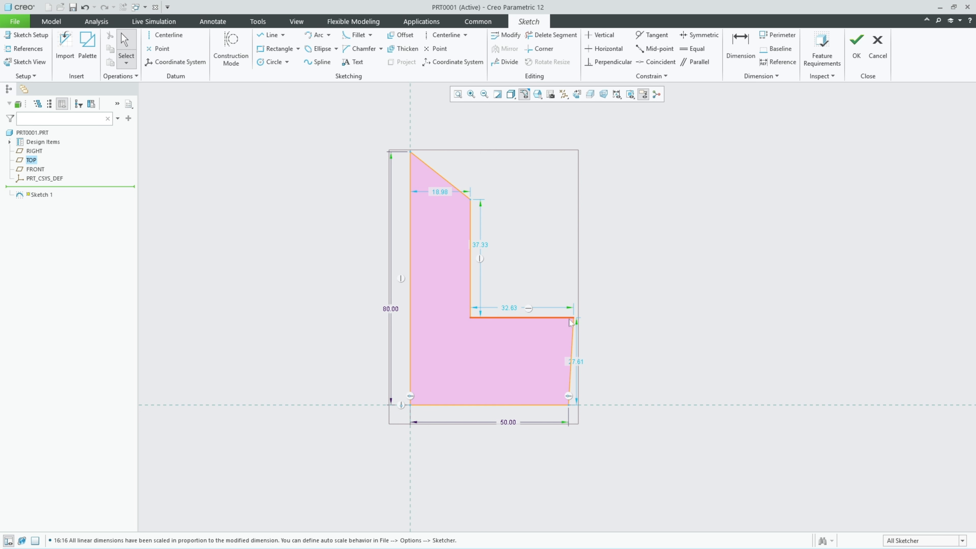
Pull the step's outer corner inward and dimension the angle between the slanted side and the base at 60 degrees.
drag(572, 325, 529, 331)
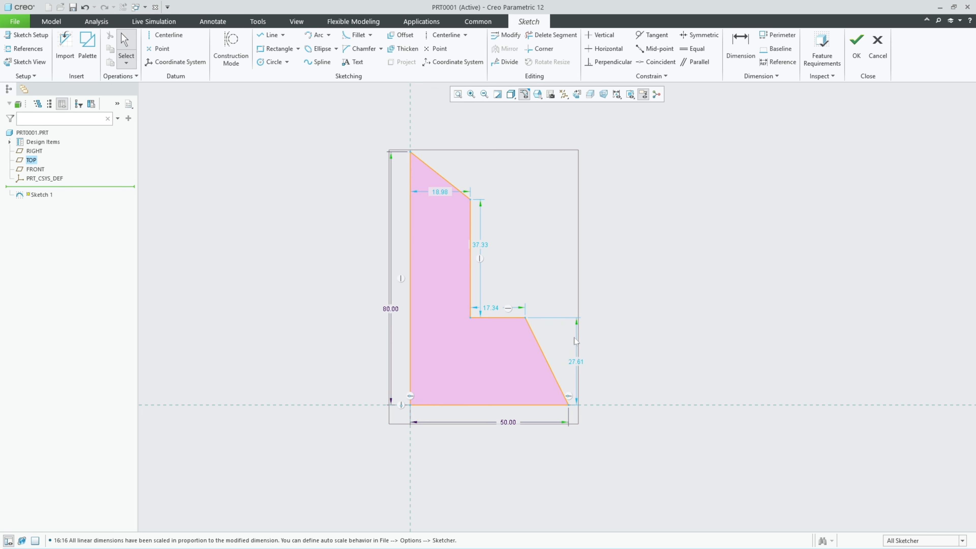
click(554, 378)
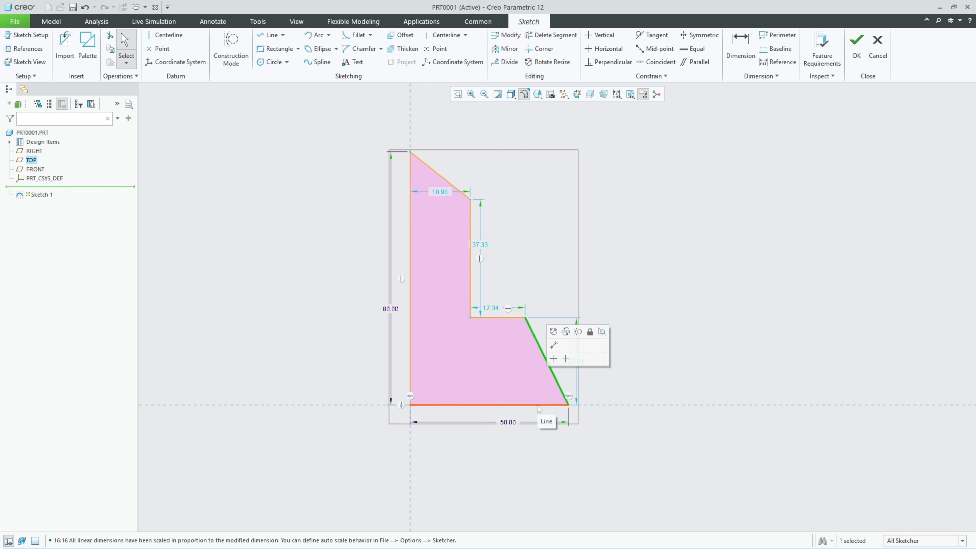
click(538, 405)
ctrl+click(539, 346)
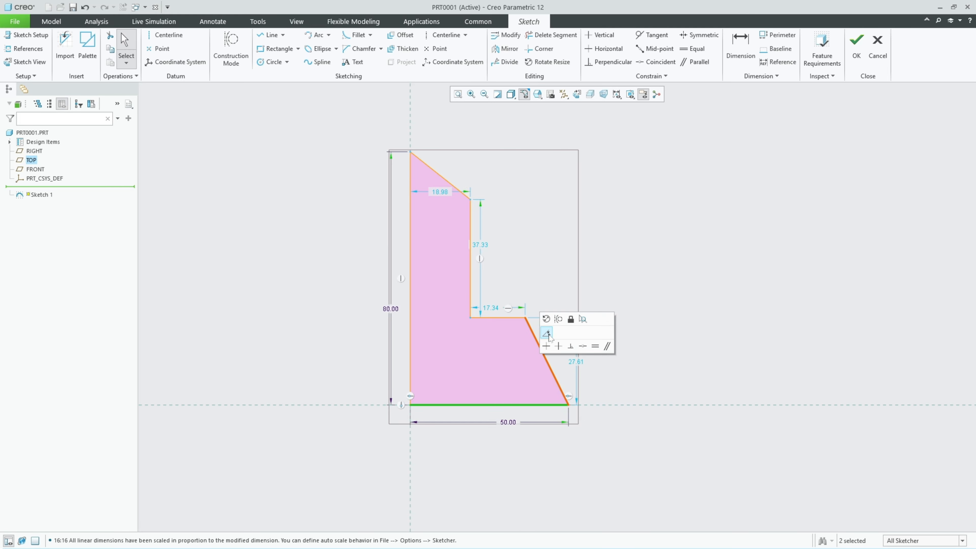
click(547, 346)
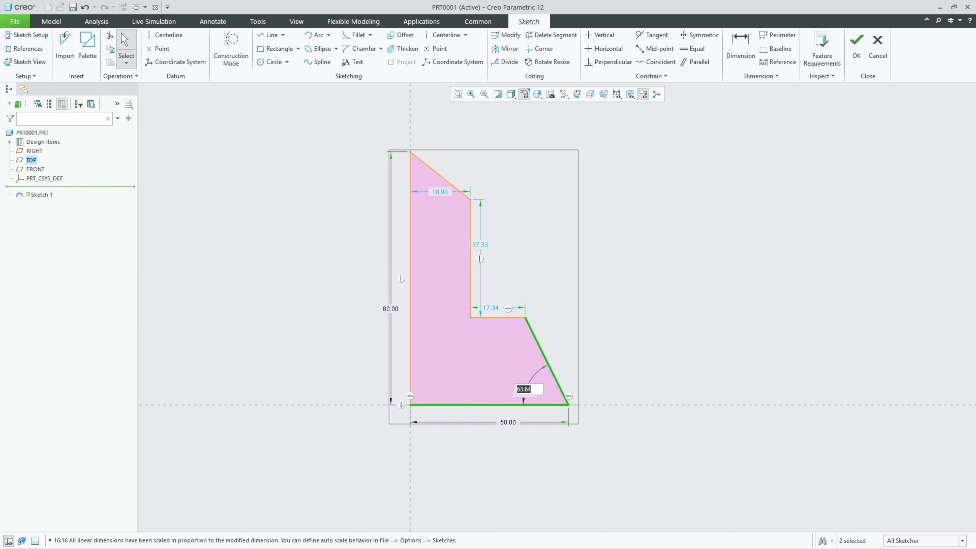
text(60)
key(Return)
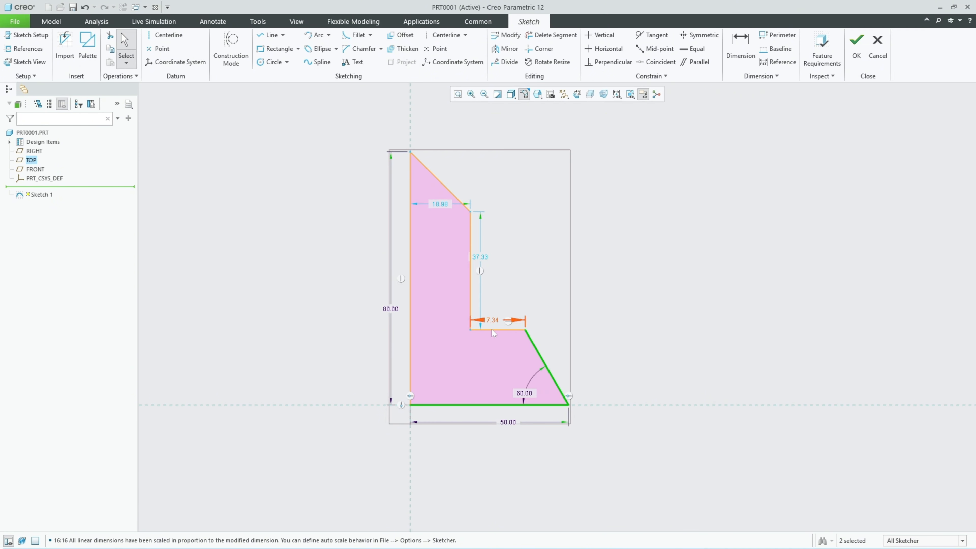
Switch to the drawing PDF and undo all the red pencil markings.
key(alt+Tab)
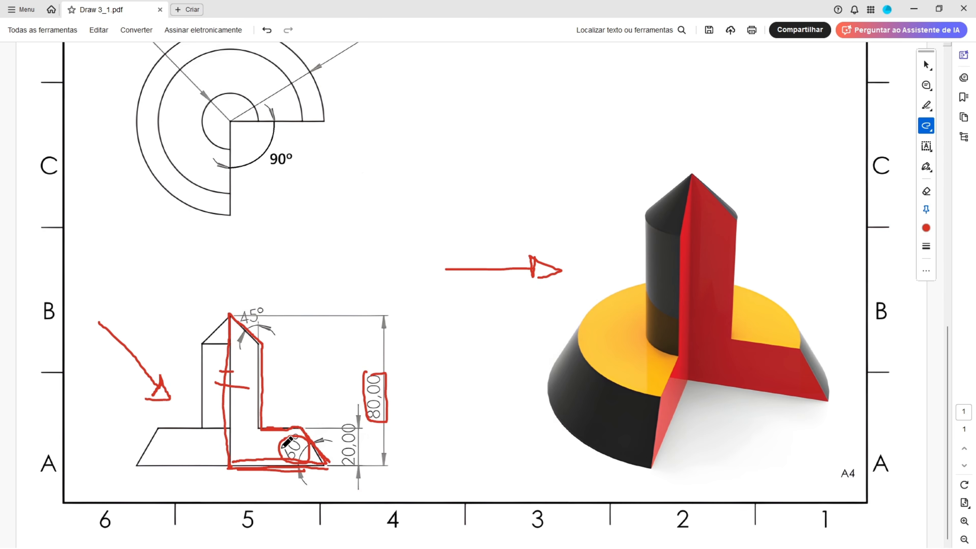
key(ctrl+z)
key(ctrl+z)
key(ctrl+z)
key(ctrl+z)
Mark the step and base lines, the 20,00 height, the column's edge and axis, and the R15,00 radius in red.
drag(265, 428, 289, 428)
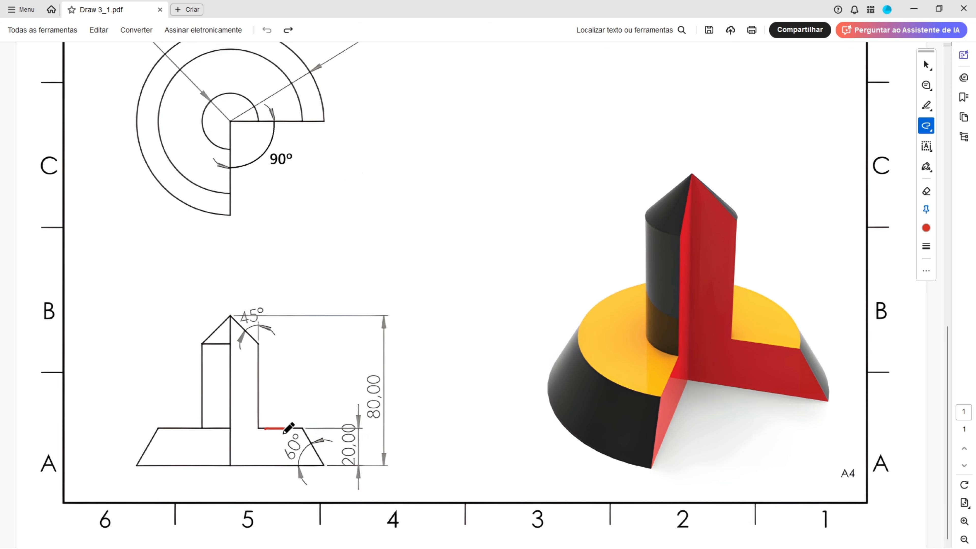
drag(246, 466, 282, 466)
mouse_move(333, 423)
mouse_down()
mouse_move(332, 445)
mouse_move(362, 464)
mouse_move(358, 421)
mouse_move(333, 422)
mouse_up()
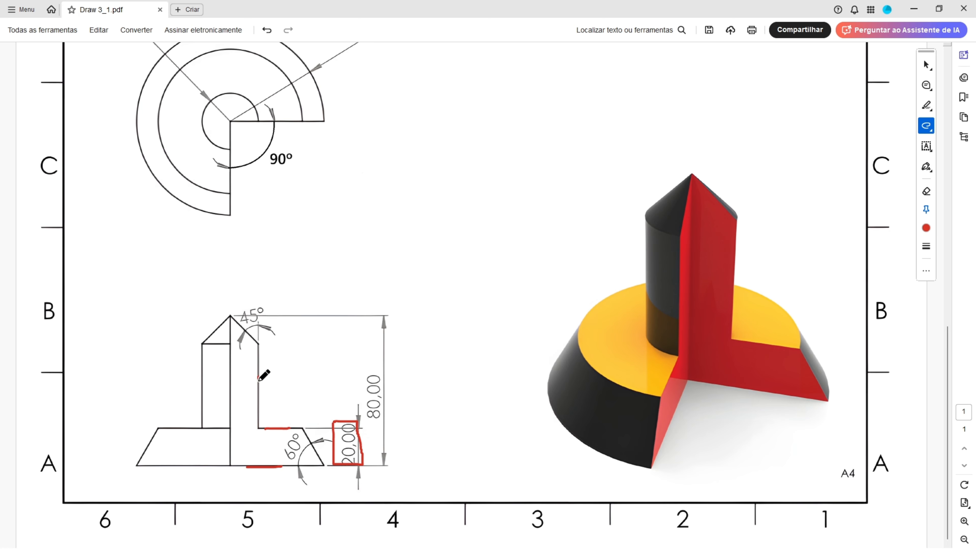
mouse_move(259, 379)
mouse_down()
mouse_move(261, 398)
mouse_move(228, 403)
mouse_up()
scroll(244, 320, up, 3)
mouse_move(132, 81)
mouse_down()
mouse_move(99, 82)
mouse_move(164, 83)
mouse_move(101, 76)
mouse_up()
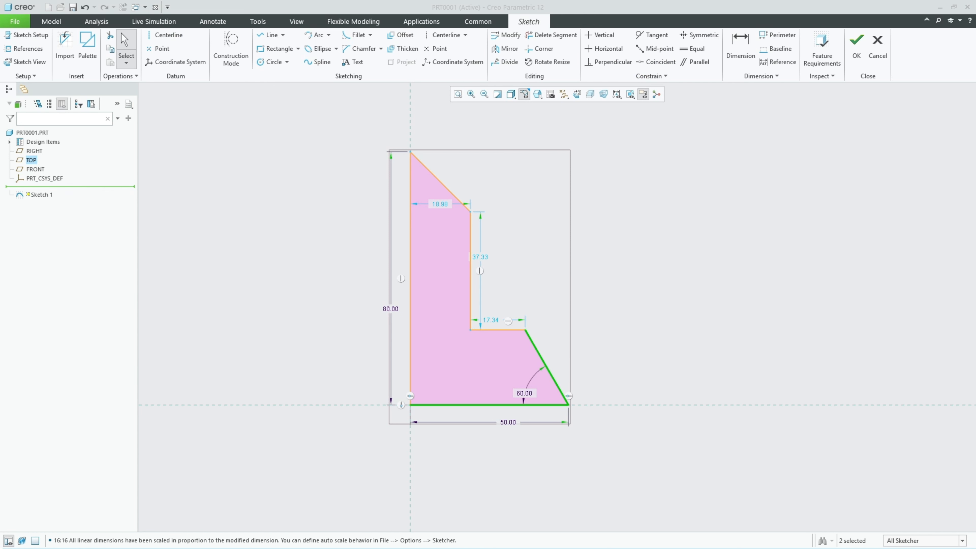
Back in the Creo sketch, dimension the distance between the step line and base line at 20, and place the dimension outside the profile.
click(503, 330)
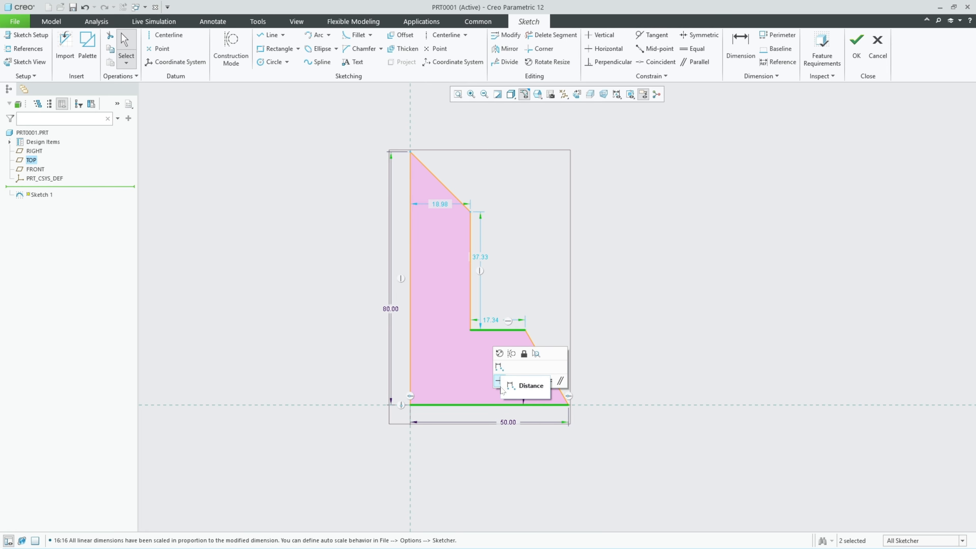
click(499, 367)
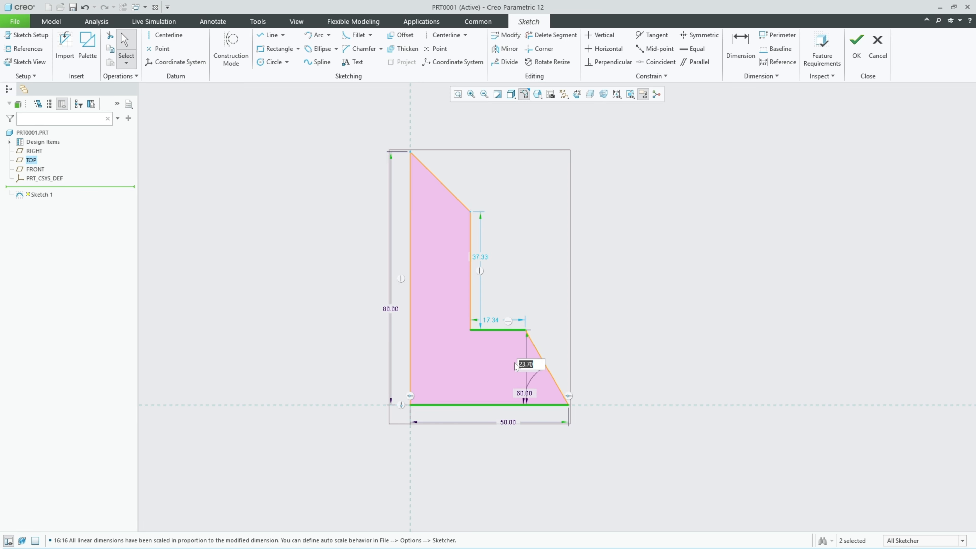
text(20)
key(Return)
click(652, 345)
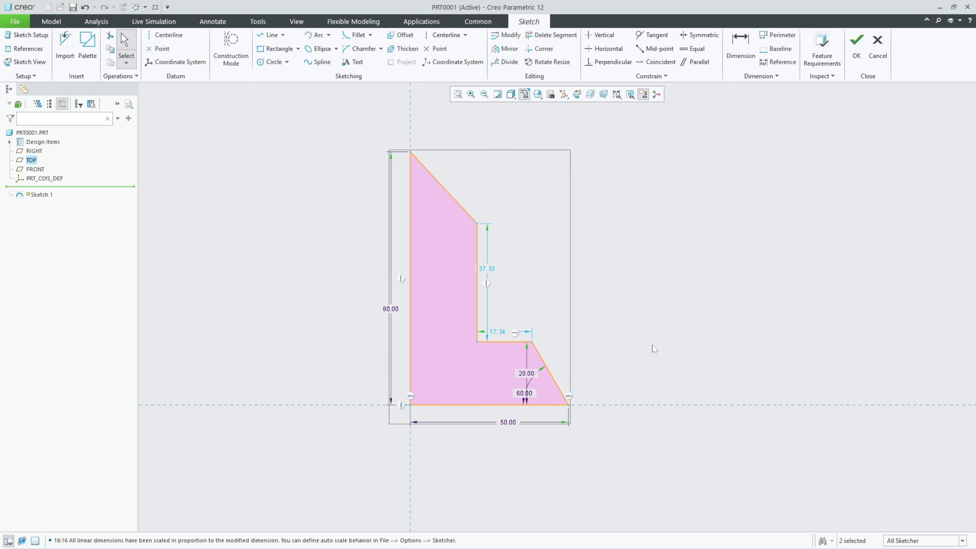
drag(527, 375, 611, 378)
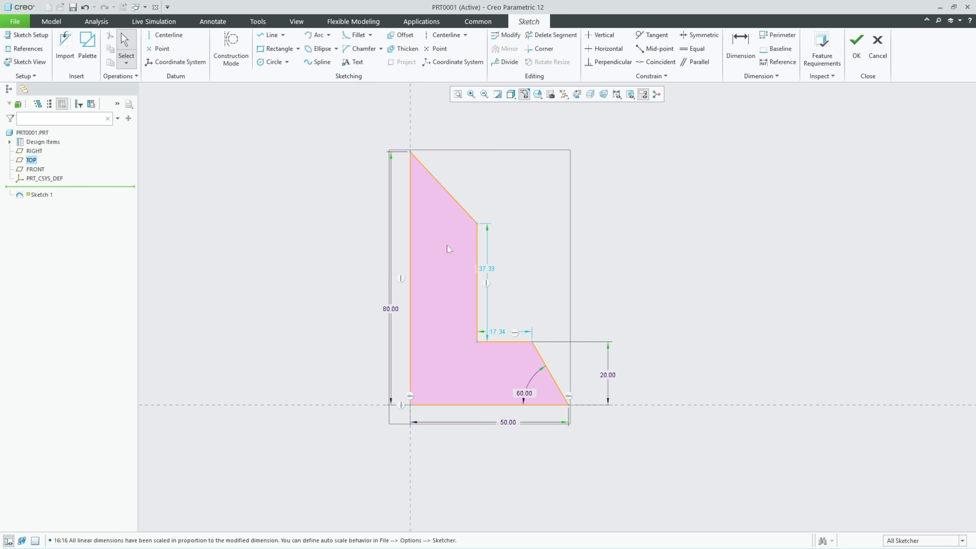
Dimension the distance between the column's outer edge and the vertical axis line at 15.
click(476, 252)
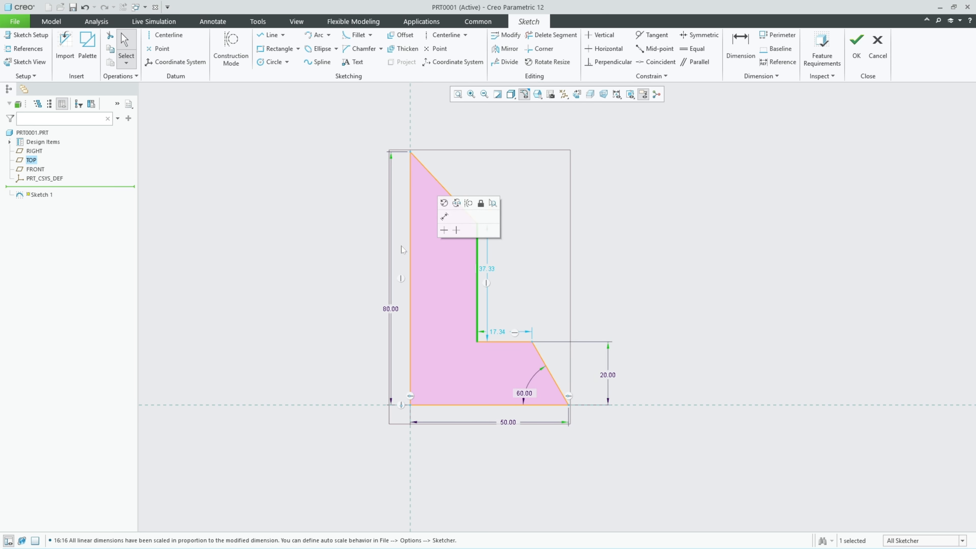
ctrl+click(410, 248)
click(421, 215)
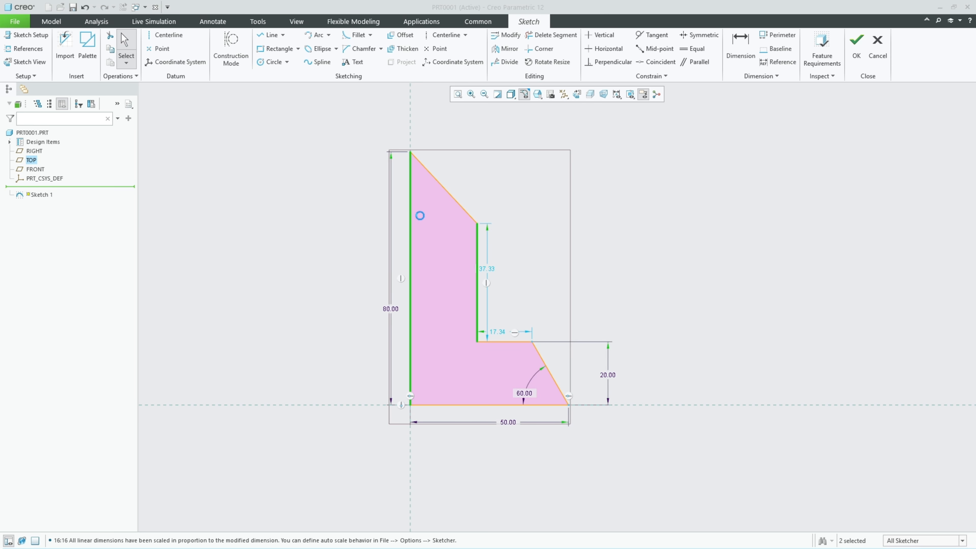
text(15)
key(Return)
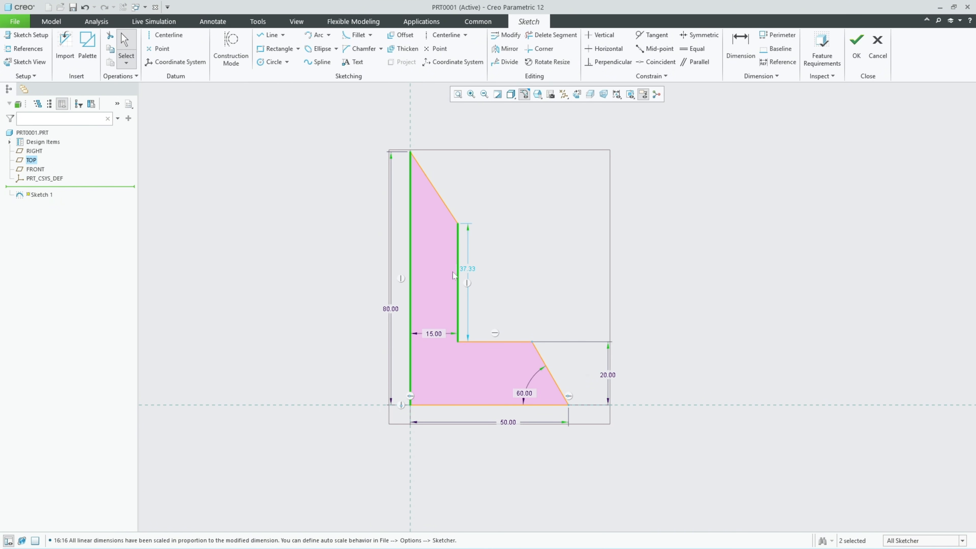
click(720, 282)
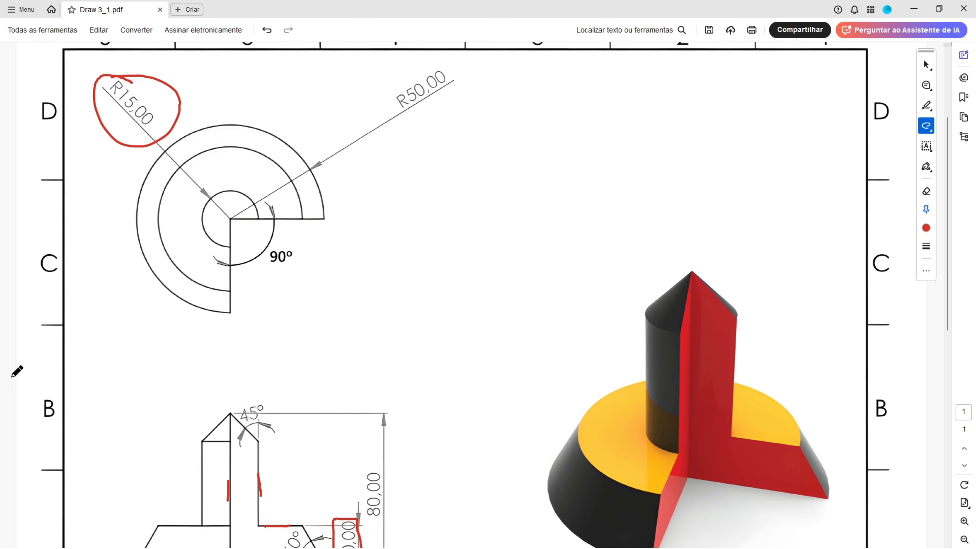
Switch to the drawing PDF, circle the 45° tip angle in red, write "180 -" beside it and strike through the 45°.
scroll(259, 298, down, 2)
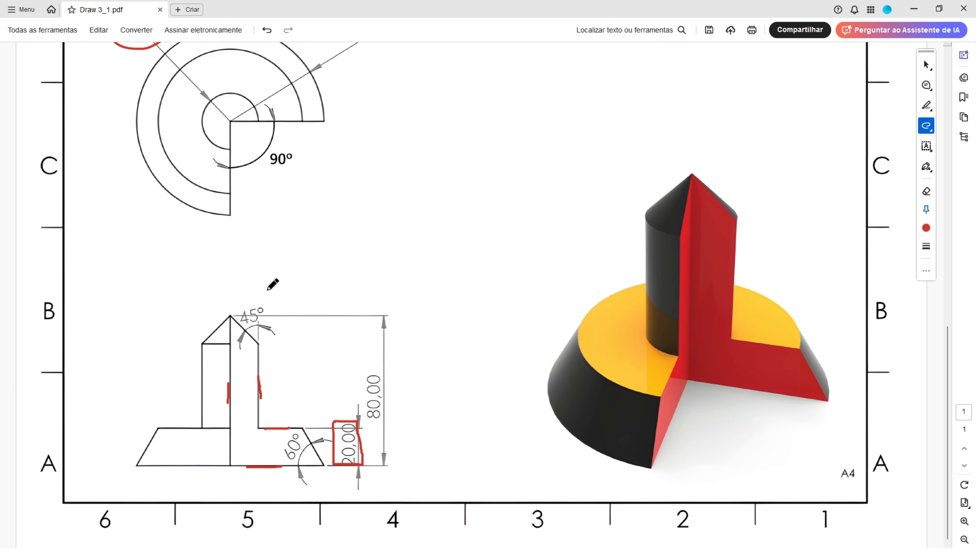
mouse_move(265, 291)
mouse_down()
mouse_move(271, 305)
mouse_move(234, 302)
mouse_up()
mouse_move(259, 346)
mouse_down()
mouse_move(258, 323)
mouse_move(250, 359)
mouse_up()
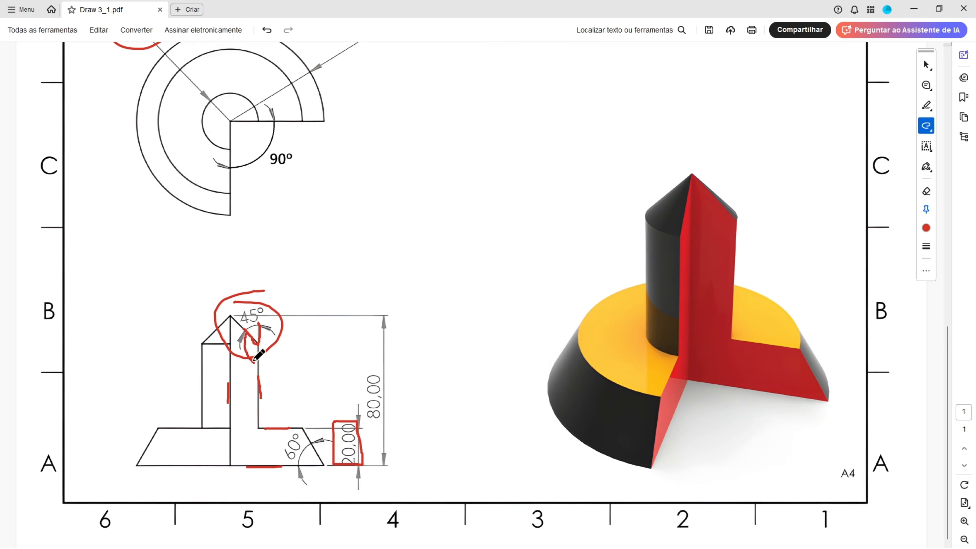
mouse_move(323, 264)
mouse_down()
mouse_move(322, 285)
mouse_move(349, 267)
mouse_move(379, 274)
mouse_up()
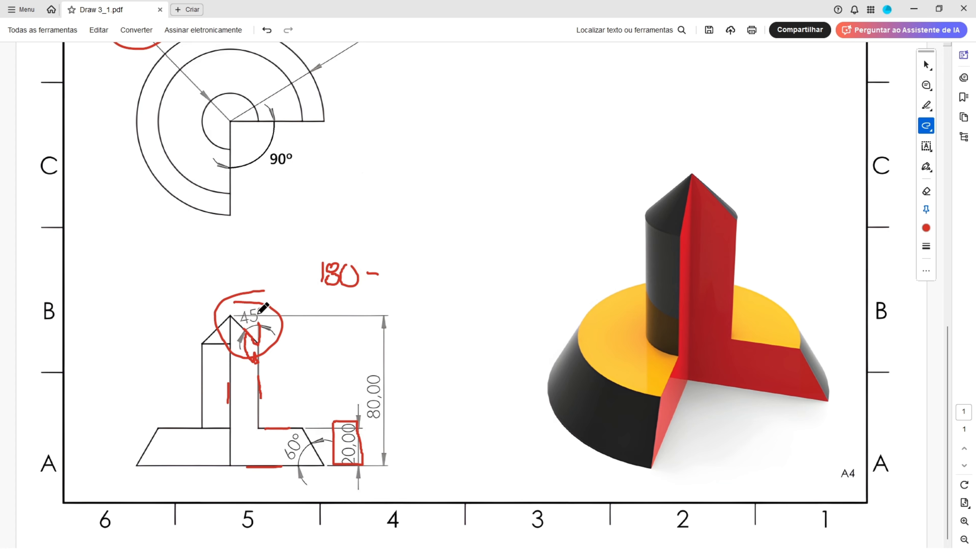
drag(240, 320, 267, 309)
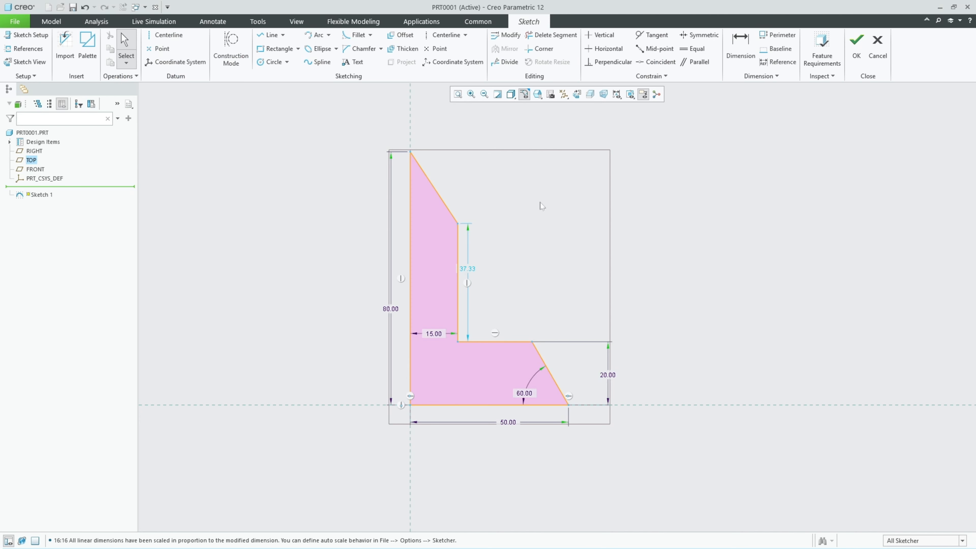
Back in the Creo sketch, dimension the angle between the slanted tip line and the column's edge at 180-45 degrees, and finish the sketch.
click(452, 207)
ctrl+click(455, 240)
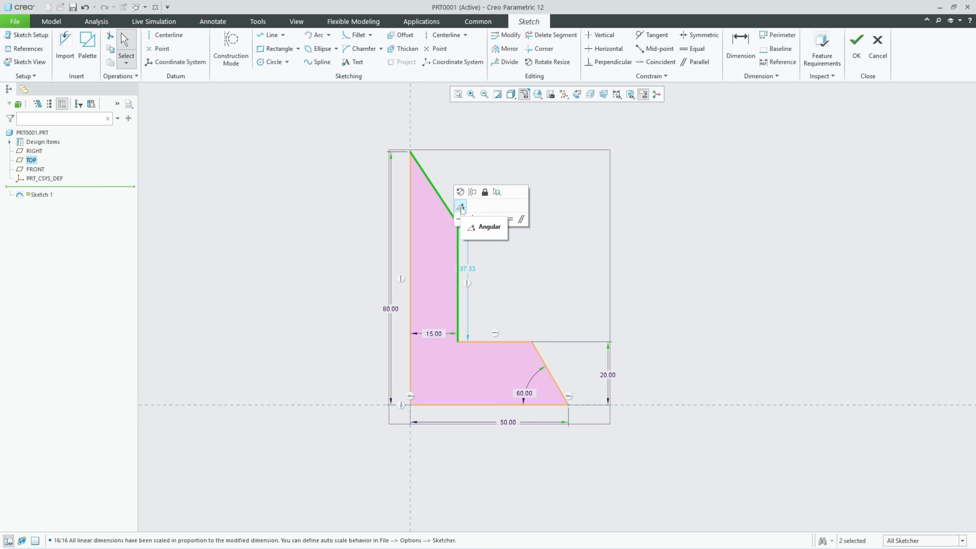
click(461, 206)
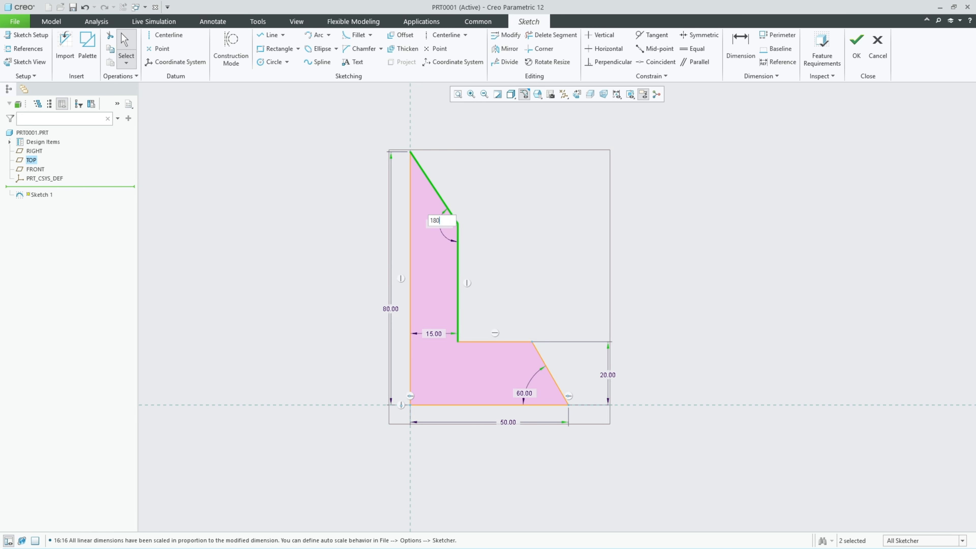
text(180-45)
key(Return)
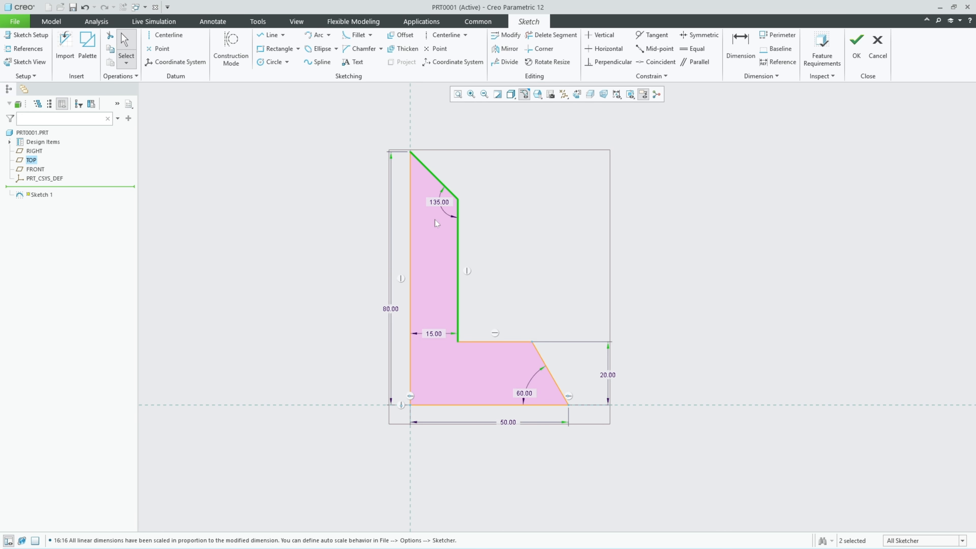
click(711, 214)
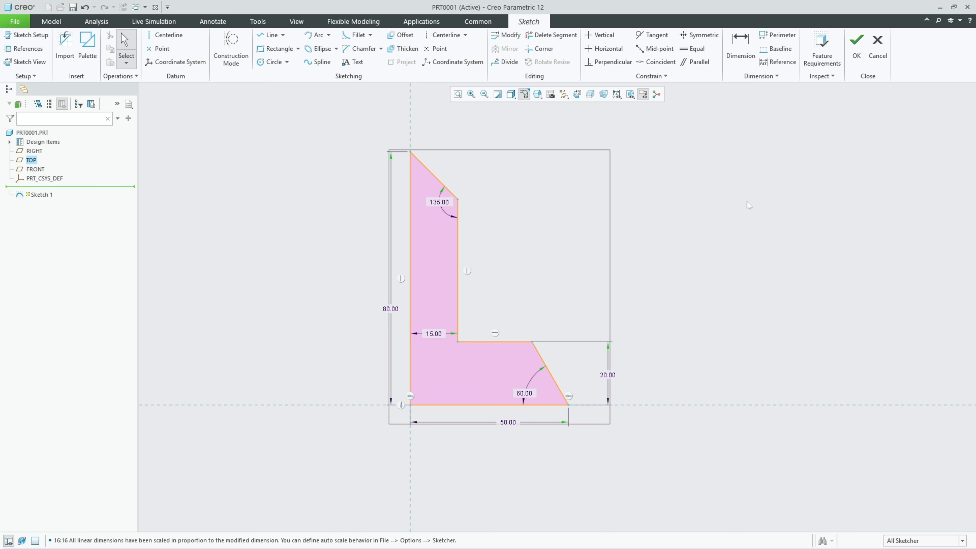
click(857, 44)
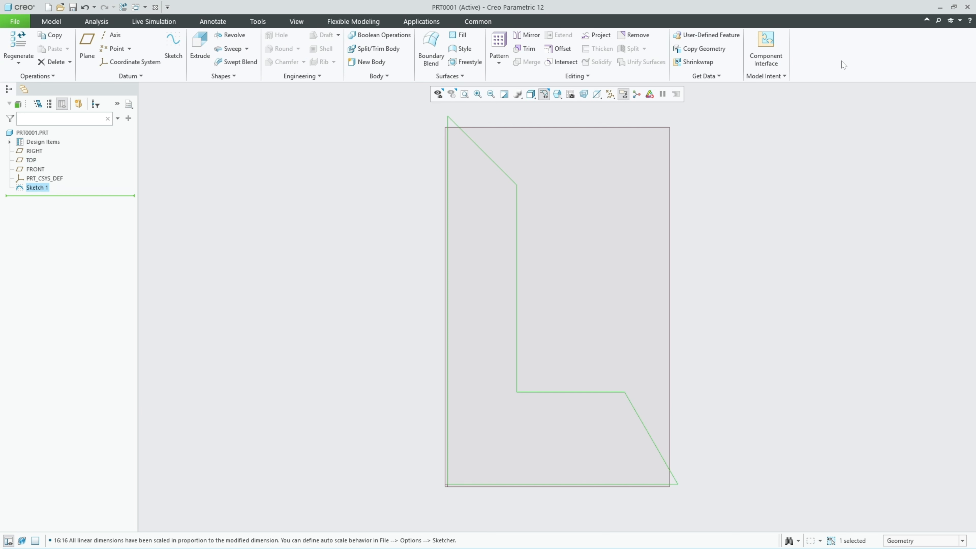
click(770, 166)
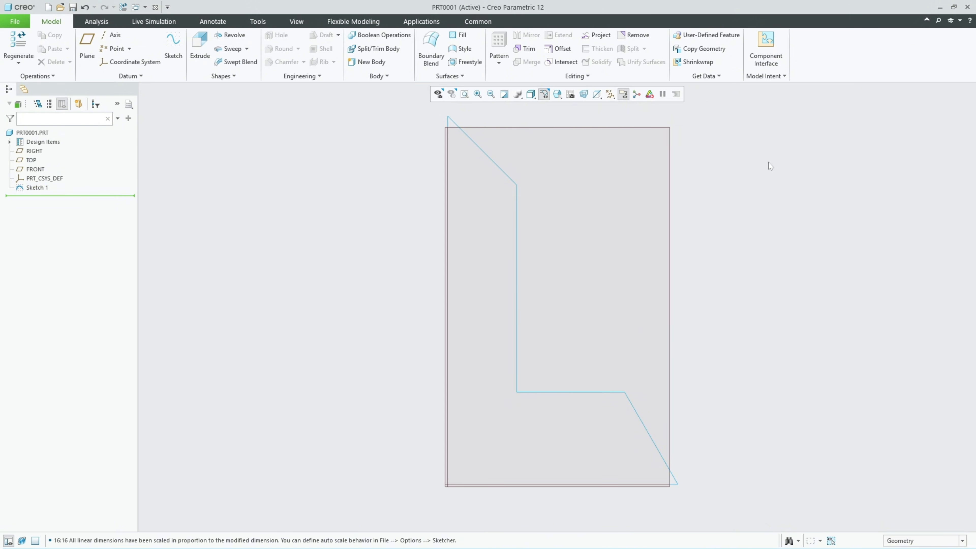
Start a solid Revolve of the half-profile sketch, using its tall vertical line as the axis of revolution.
click(231, 35)
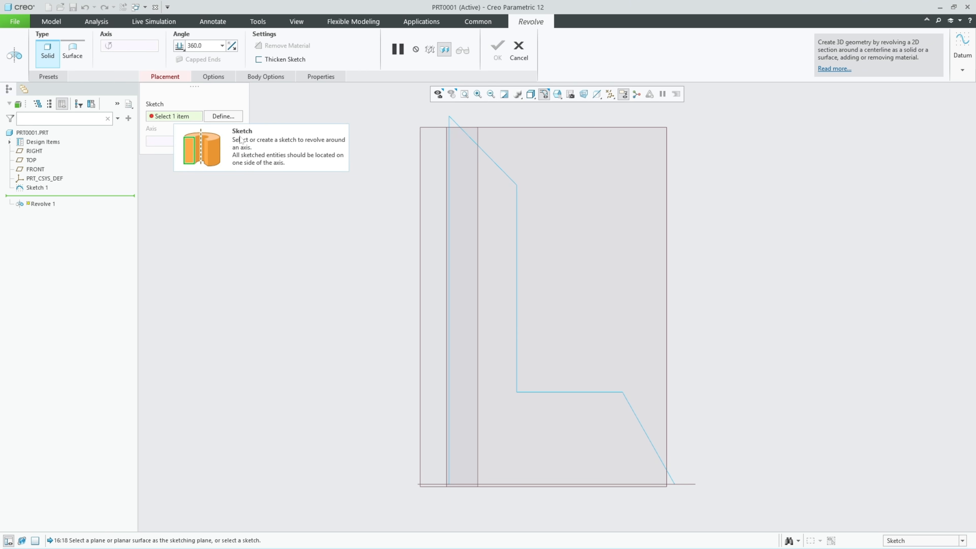
click(450, 191)
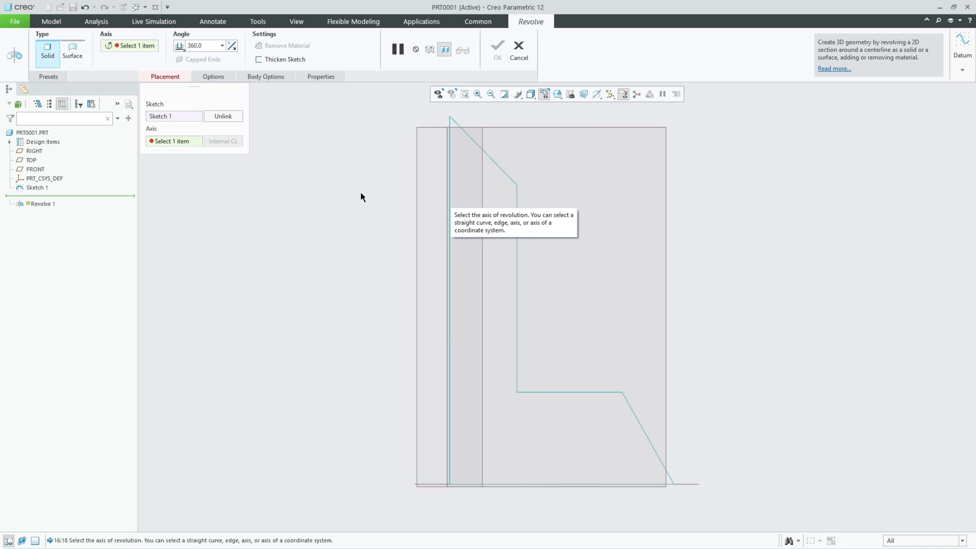
middle_drag(330, 200, 380, 284)
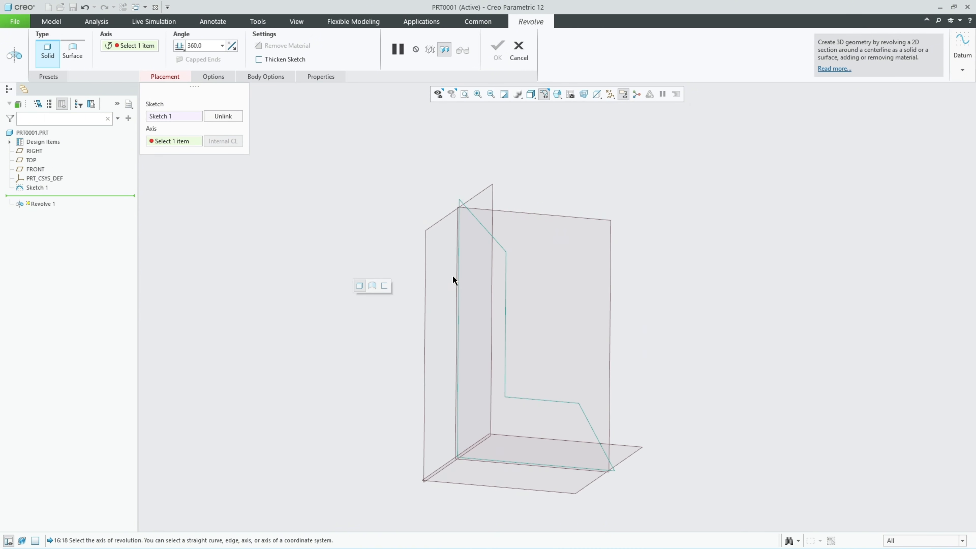
click(459, 282)
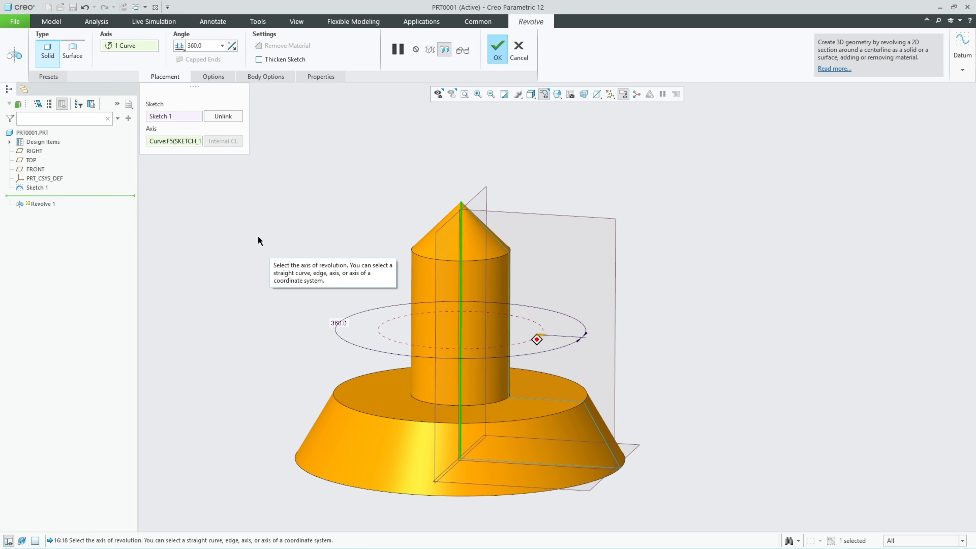
Switch to the drawing PDF, outline the missing 90° sector of the top view in red and write "270°" beside it.
key(alt+Tab)
scroll(279, 189, up, 3)
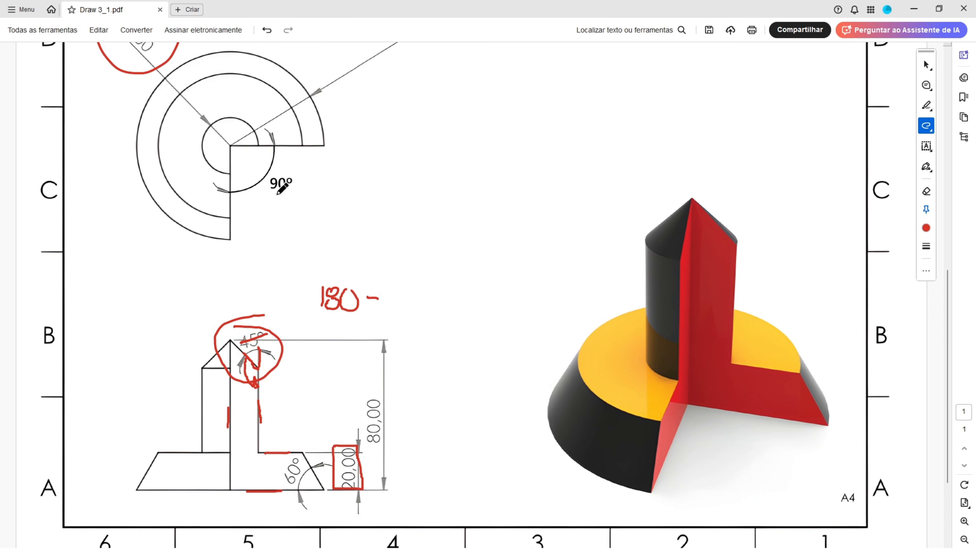
drag(231, 249, 331, 250)
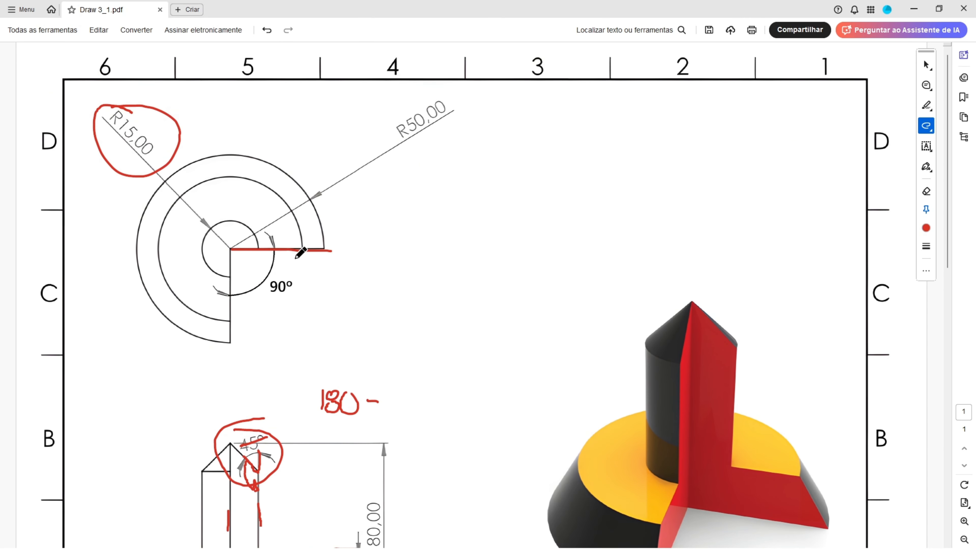
mouse_move(231, 250)
mouse_down()
mouse_move(233, 340)
mouse_move(304, 292)
mouse_move(332, 244)
mouse_up()
mouse_move(385, 197)
mouse_down()
mouse_move(386, 233)
mouse_move(398, 239)
mouse_up()
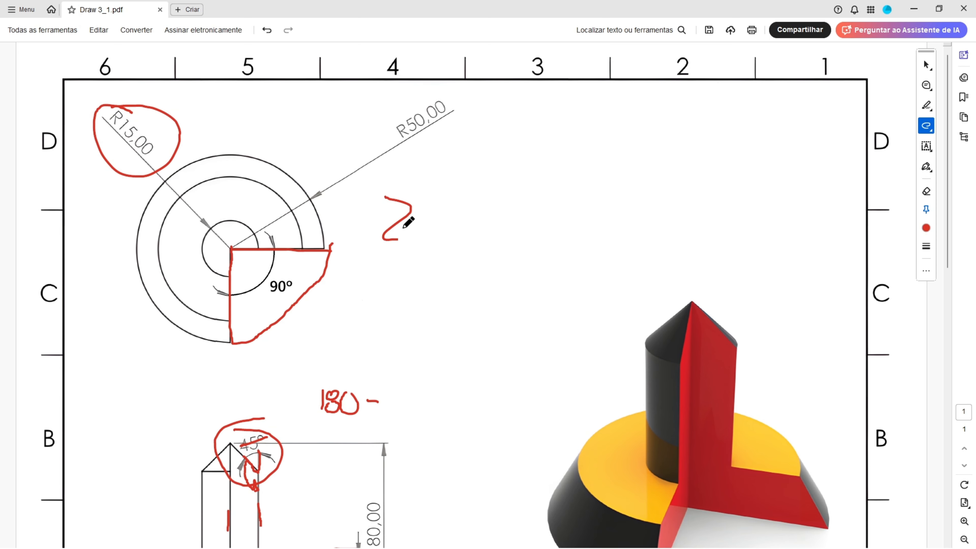
mouse_move(430, 220)
mouse_down()
mouse_move(458, 216)
mouse_move(492, 186)
mouse_up()
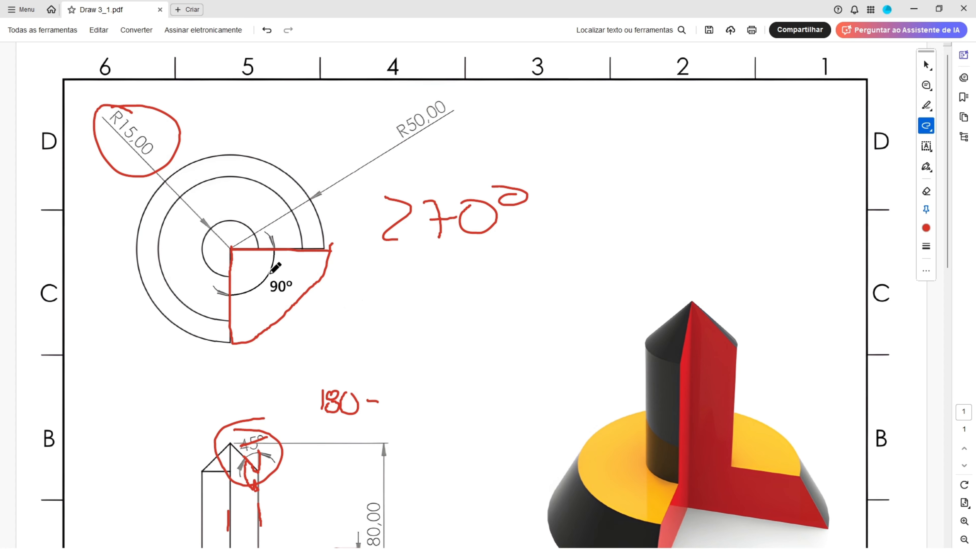
mouse_move(265, 274)
mouse_down()
mouse_move(303, 288)
mouse_move(265, 275)
mouse_up()
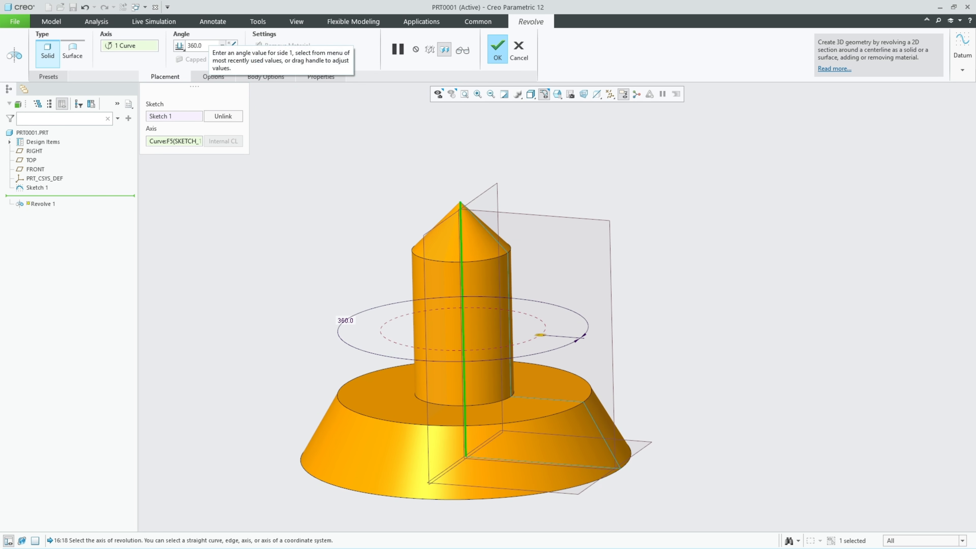
Back in Creo, set the revolve angle to 360-90 degrees.
drag(217, 45, 172, 46)
text(3)
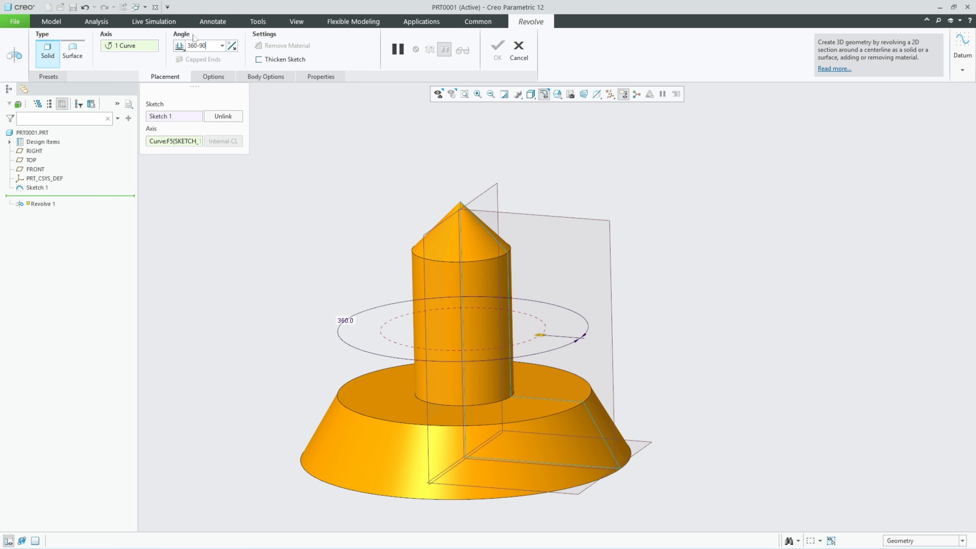
text(60-90)
key(Return)
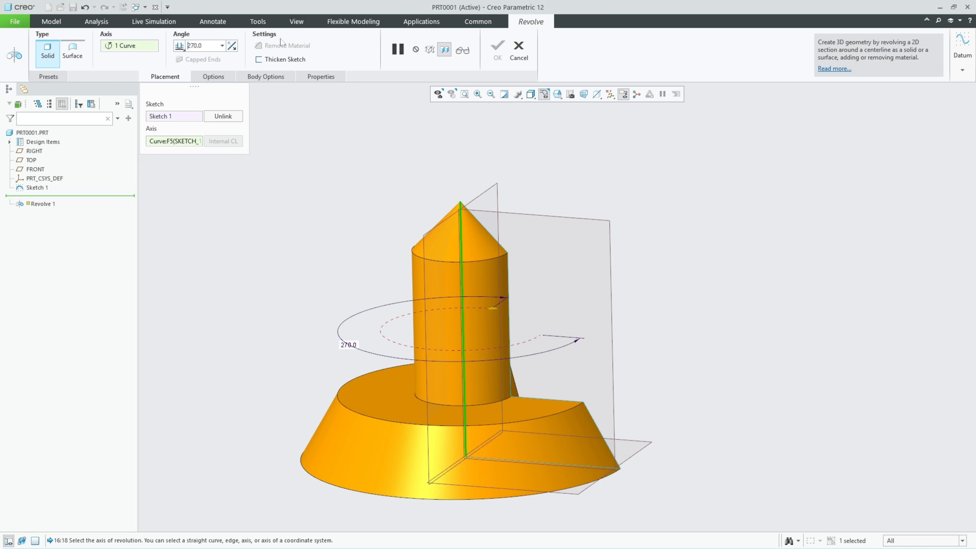
Flip the revolve direction so the open quarter faces the front, and complete the Revolve feature.
middle_drag(368, 79, 367, 105)
click(236, 49)
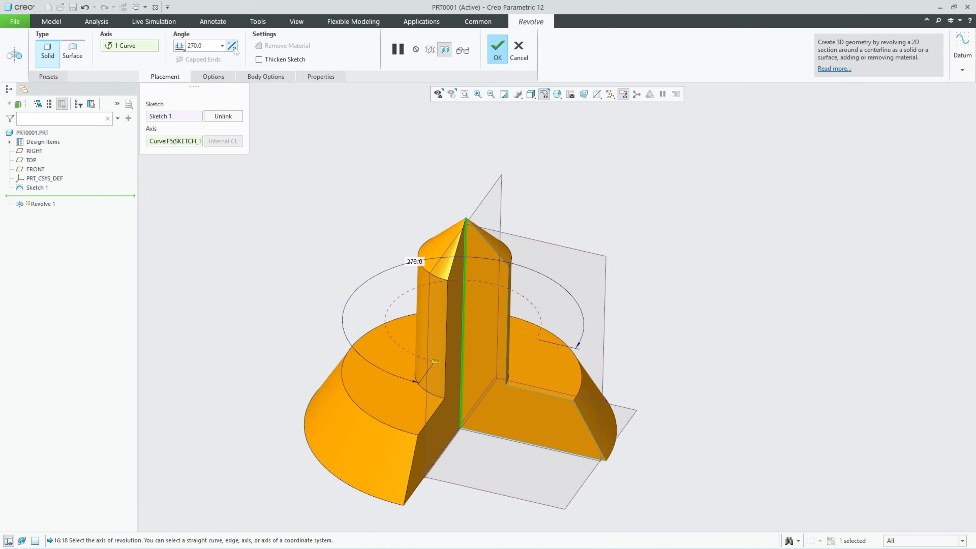
middle_drag(531, 339, 521, 317)
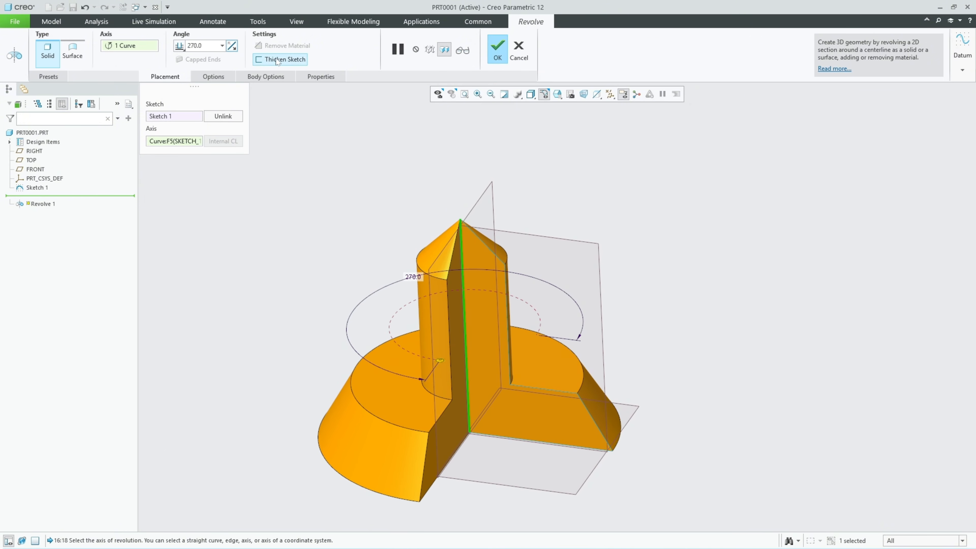
click(499, 50)
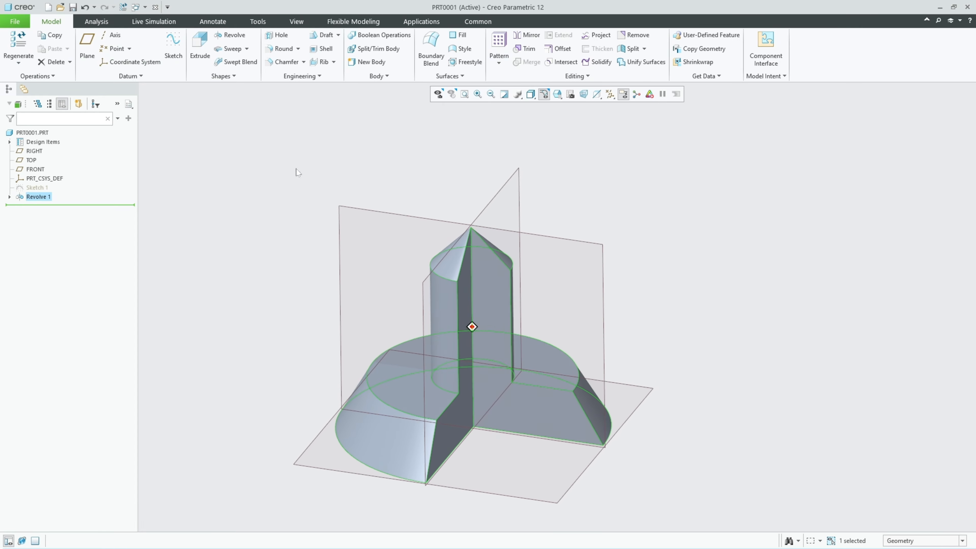
Hide the RIGHT, TOP and FRONT datum planes and view the finished part from an angle.
click(35, 151)
key(h)
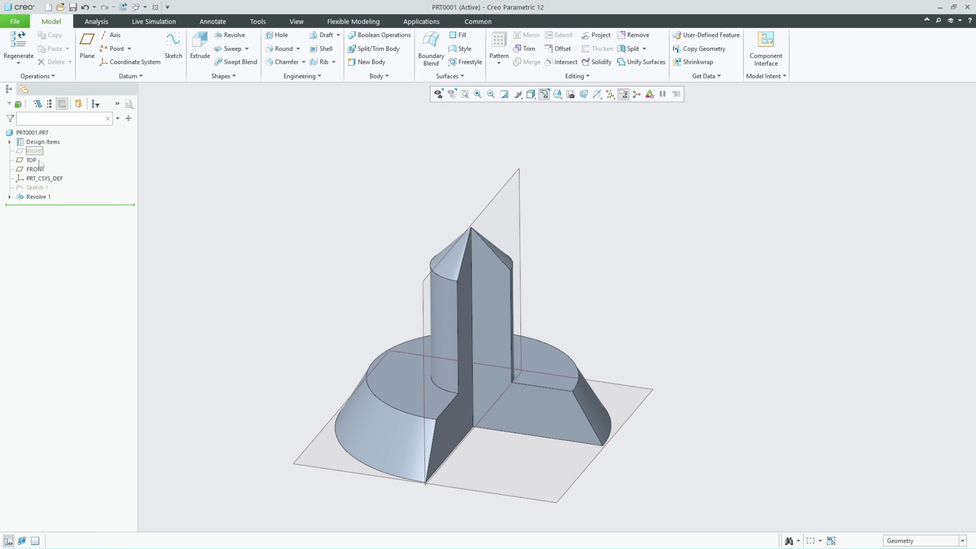
click(34, 159)
key(h)
click(37, 170)
key(h)
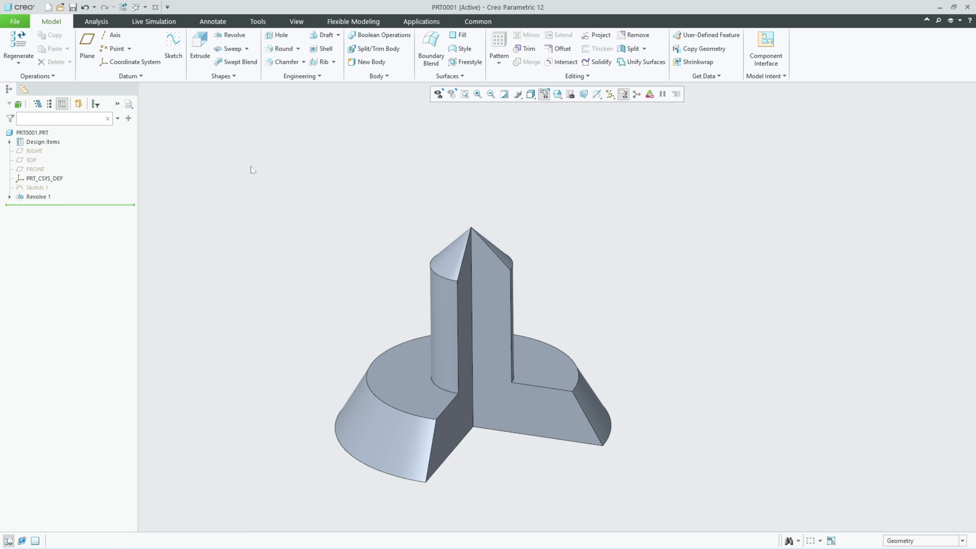
mouse_move(445, 175)
middle_down()
mouse_move(650, 166)
mouse_move(663, 145)
middle_up()
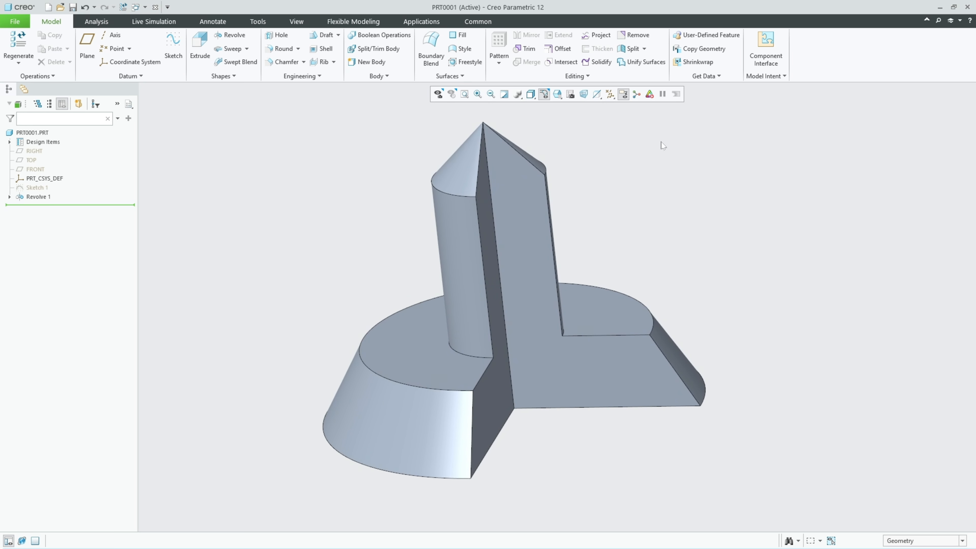